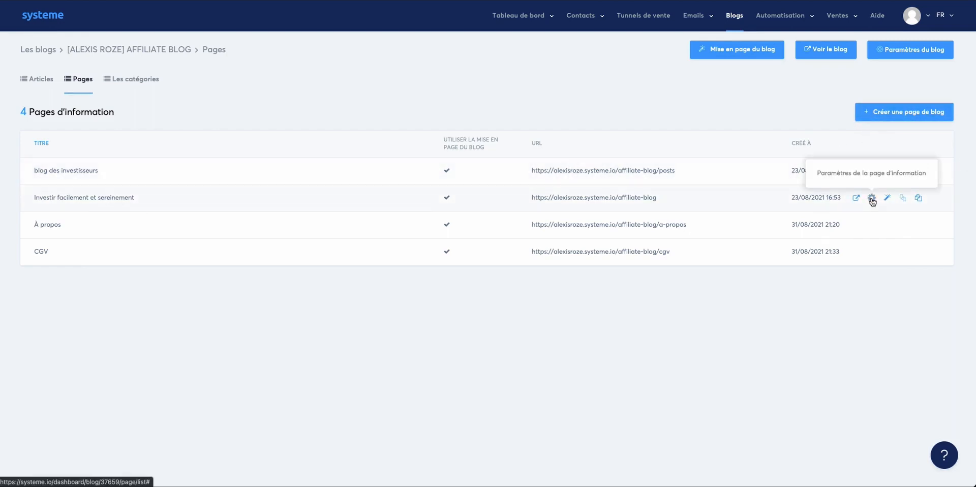
- Open the blog page "Investir facilement et sereinement" in the page editor
left_click(873, 113)
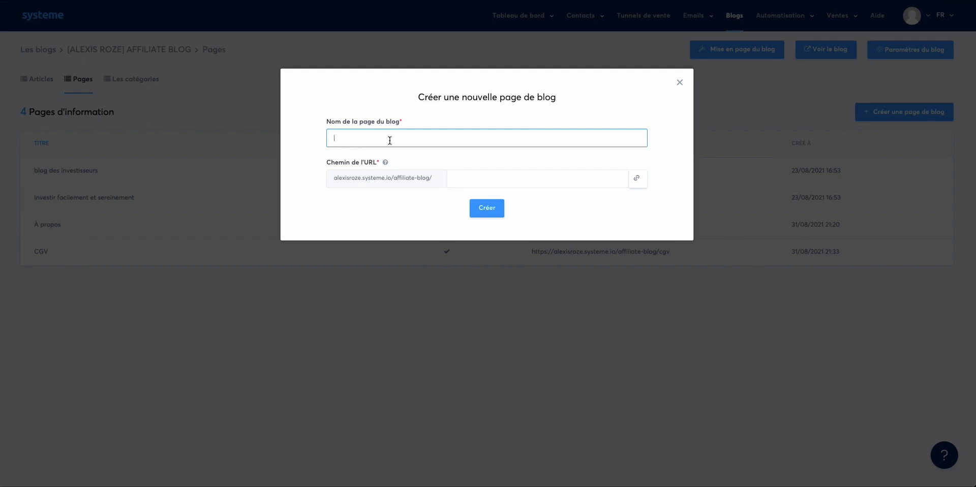
left_click(680, 83)
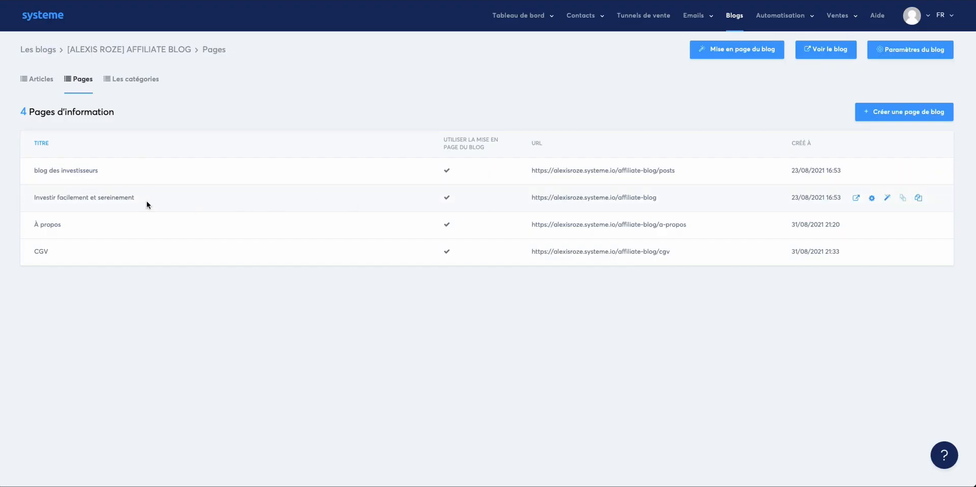
left_click_drag(146, 201, 122, 197)
left_click_drag(34, 197, 137, 200)
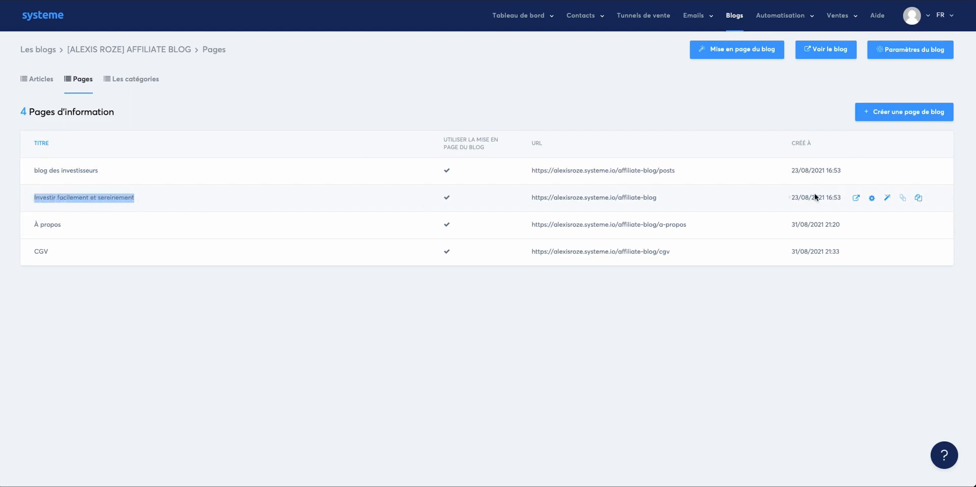
left_click(888, 198)
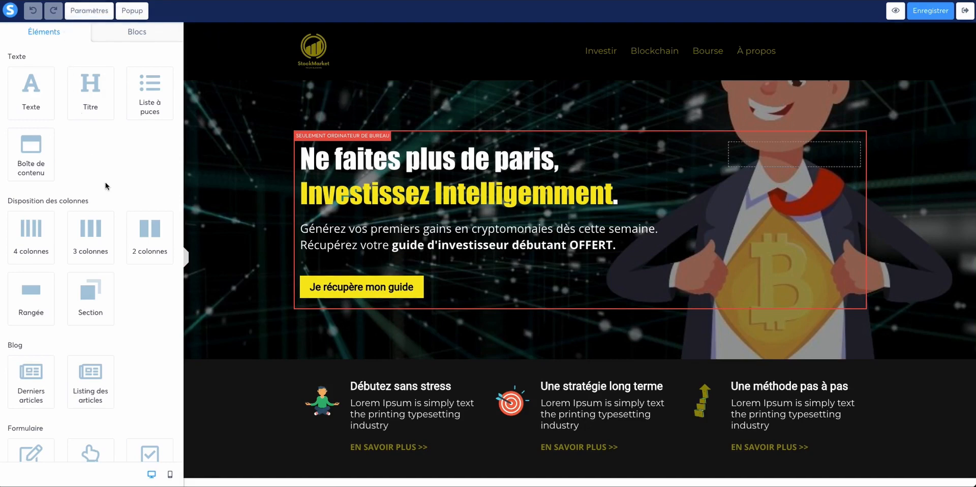
- Open the page's settings and examine the search engine optimisation section, especially its title
left_click(81, 12)
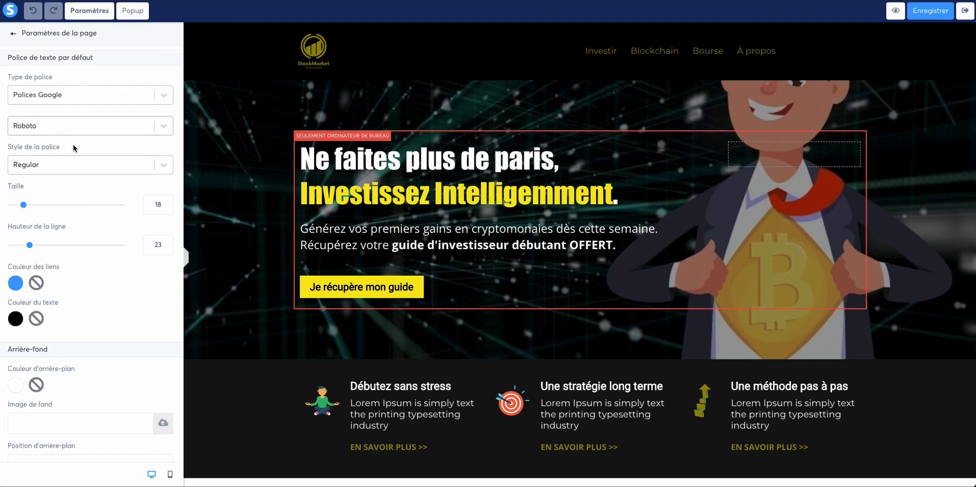
scroll(65, 225, "down", 1)
scroll(65, 227, "down", 5)
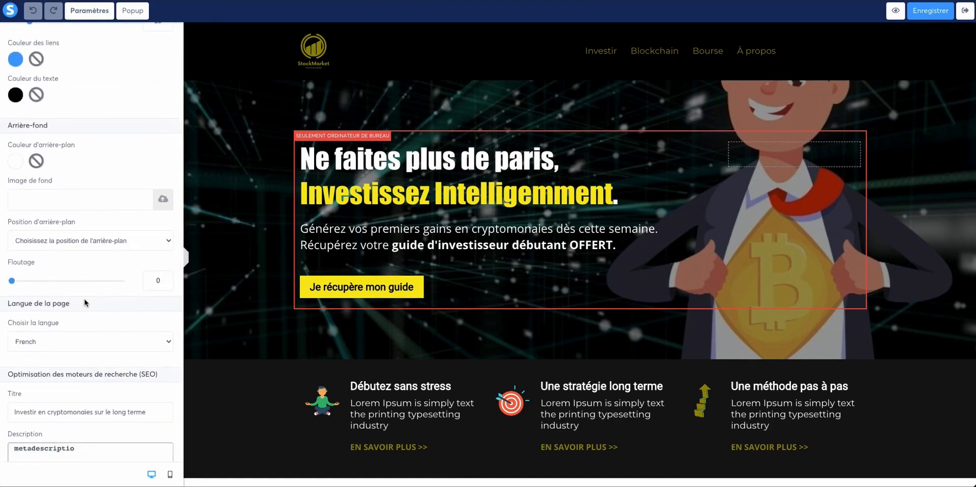
scroll(84, 302, "down", 1)
scroll(84, 302, "down", 3)
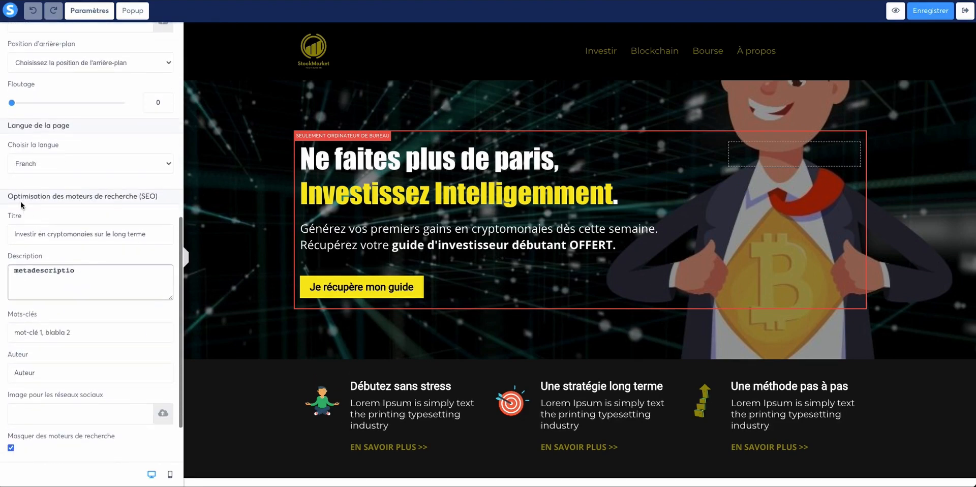
left_click_drag(13, 196, 142, 194)
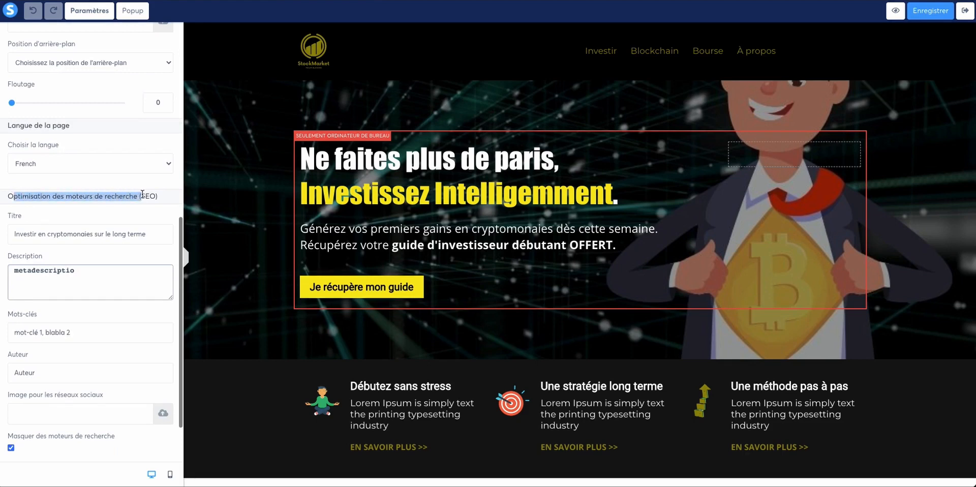
left_click(150, 234)
left_click_drag(150, 234, 6, 234)
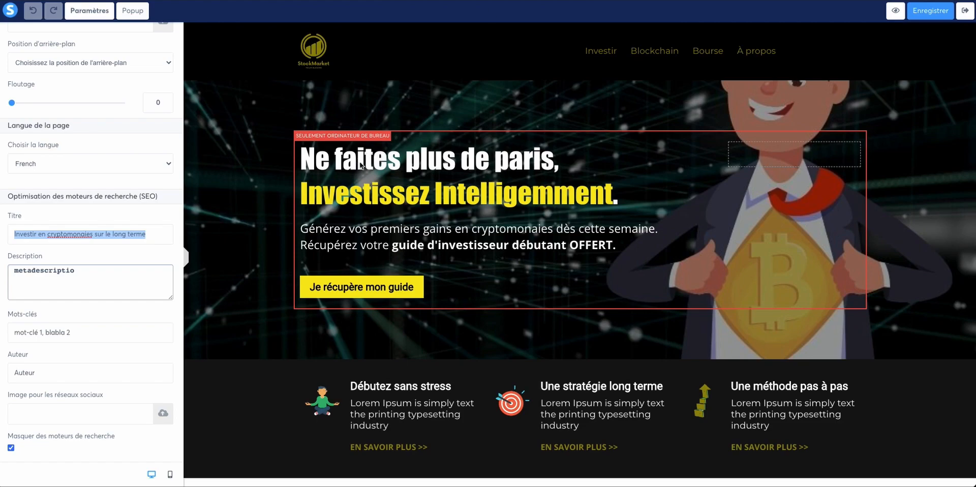
- Close the page settings and look through the content sections of the page
left_click(536, 323)
scroll(535, 324, "down", 4)
scroll(517, 336, "down", 12)
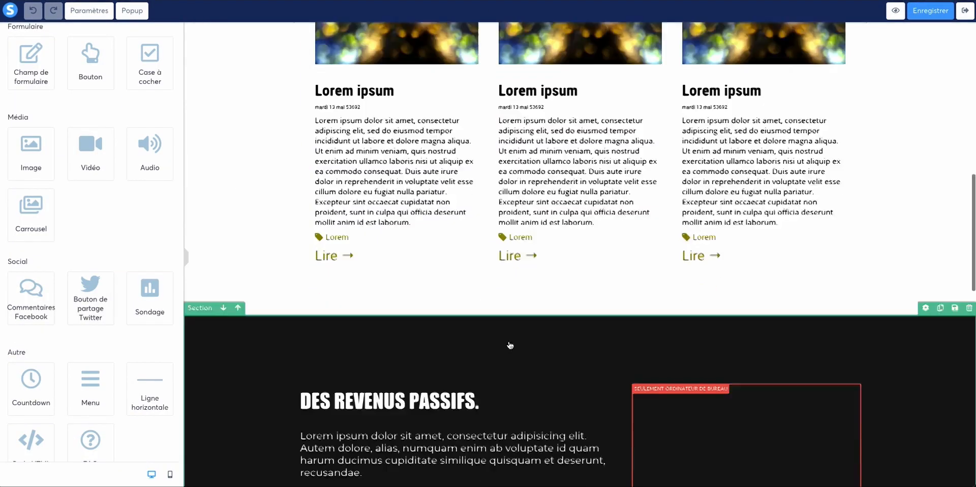
scroll(492, 274, "up", 4)
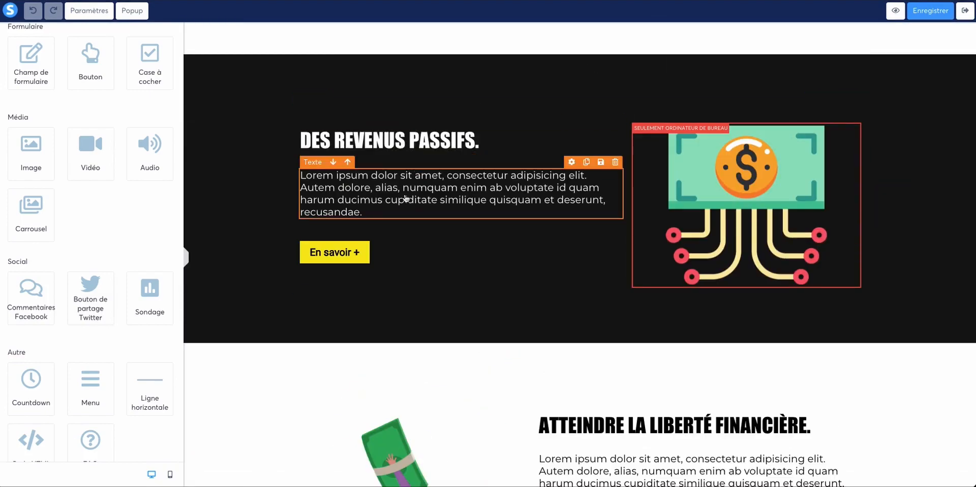
scroll(102, 64, "up", 6)
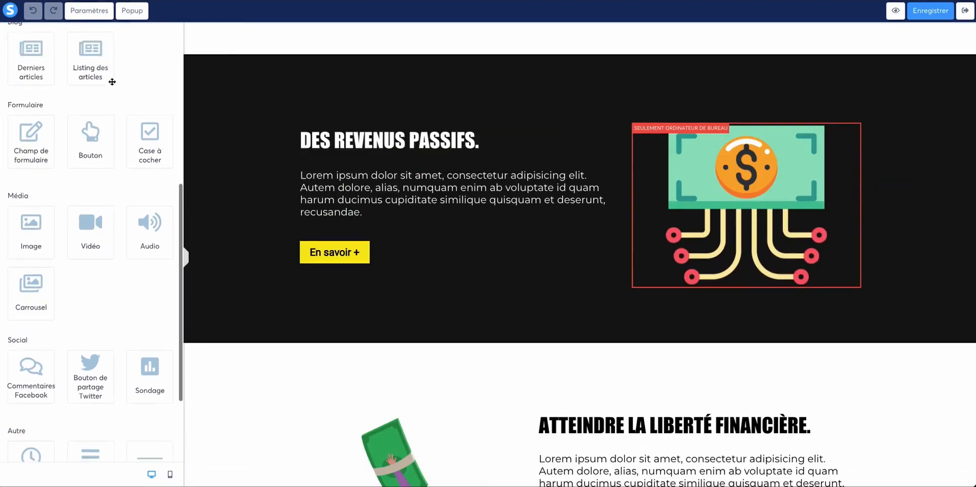
- Return to the page's SEO settings and examine the title and description fields
left_click(98, 11)
scroll(95, 240, "down", 10)
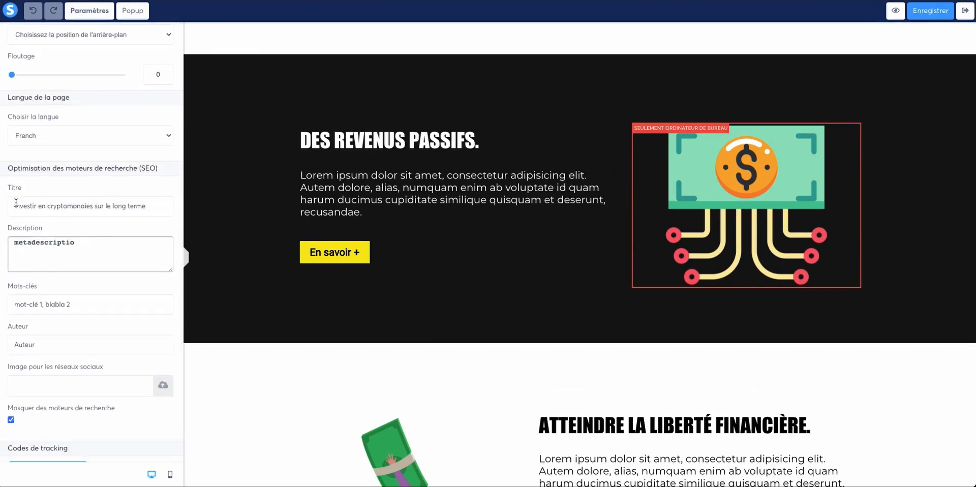
mouse_move(17, 206)
left_mouse_down()
mouse_move(142, 206)
mouse_move(13, 209)
left_mouse_up()
double_click(137, 206)
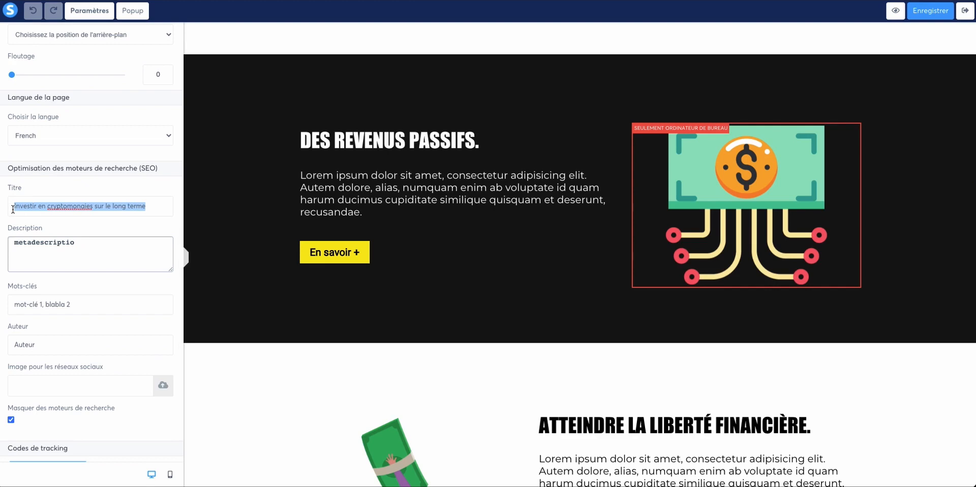
left_click_drag(95, 240, 8, 242)
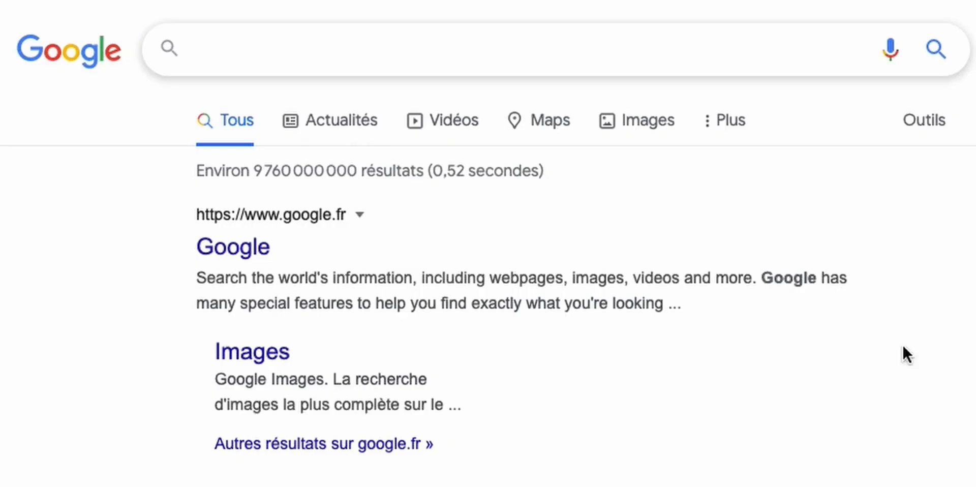
- Switch to Google, search for "netflix" and examine the description text under the first result
left_click(588, 47)
type("netflix")
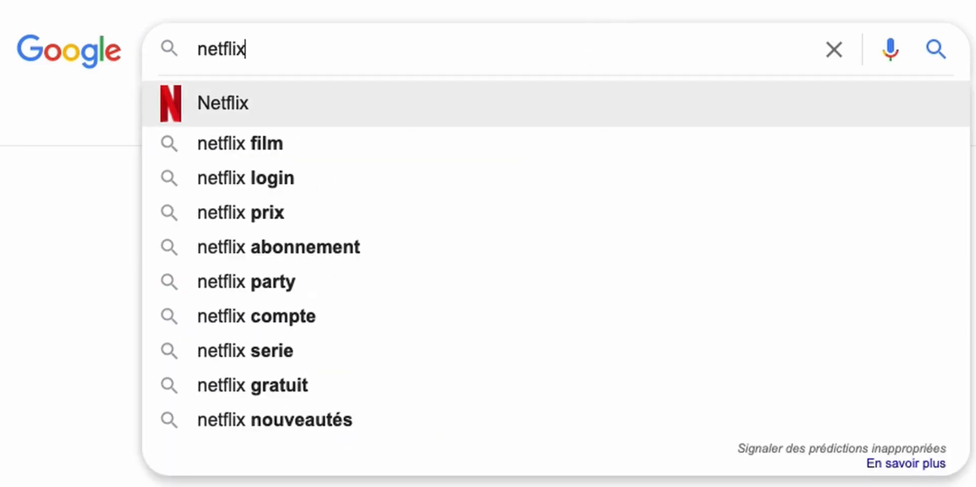
key("Down")
key("Up")
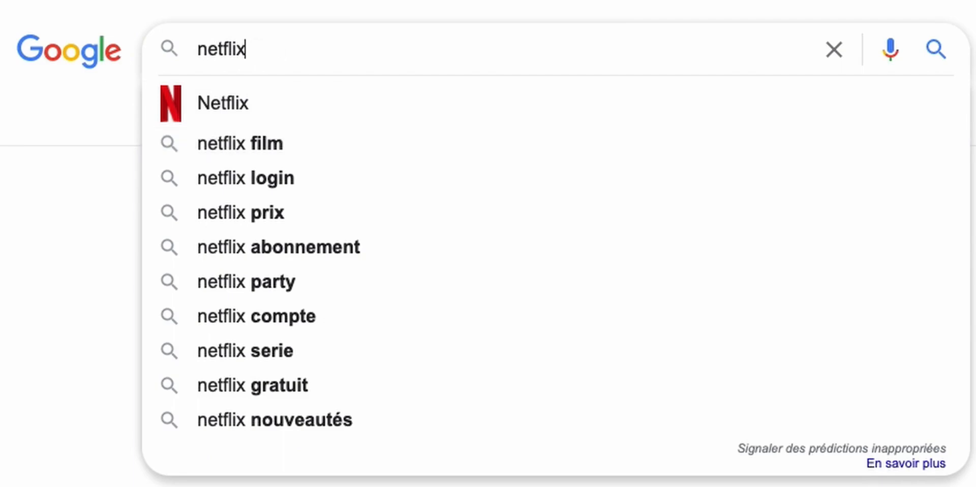
key("Return")
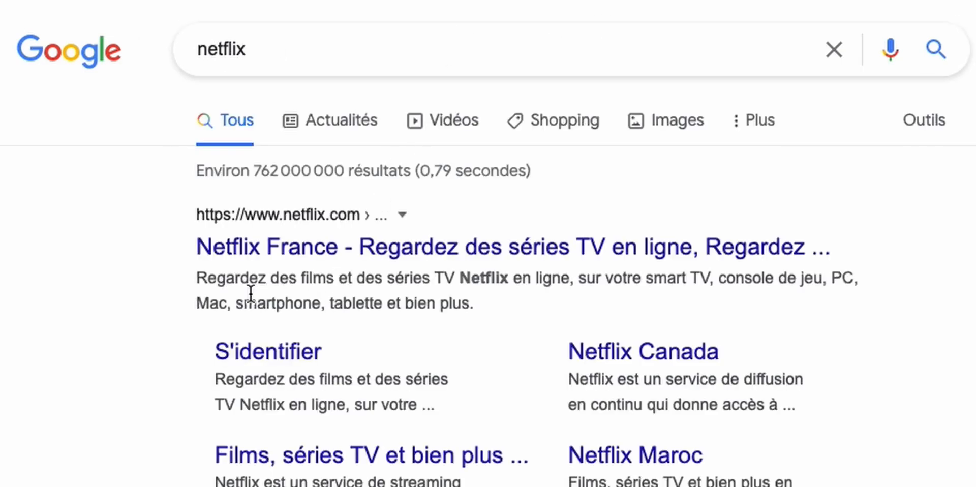
left_click_drag(196, 278, 480, 308)
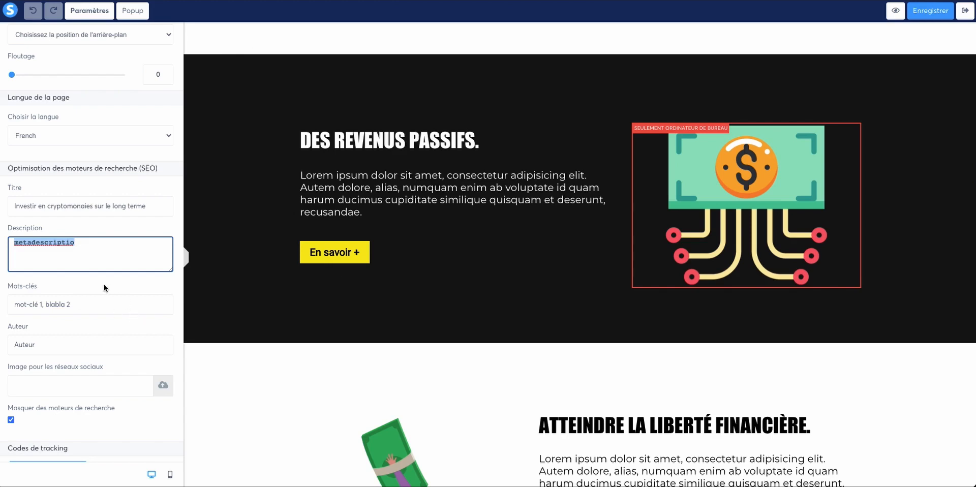
- Back in the page settings, replace the SEO description with "Une phrase accrocheuse et pertinente."
type("Une pg")
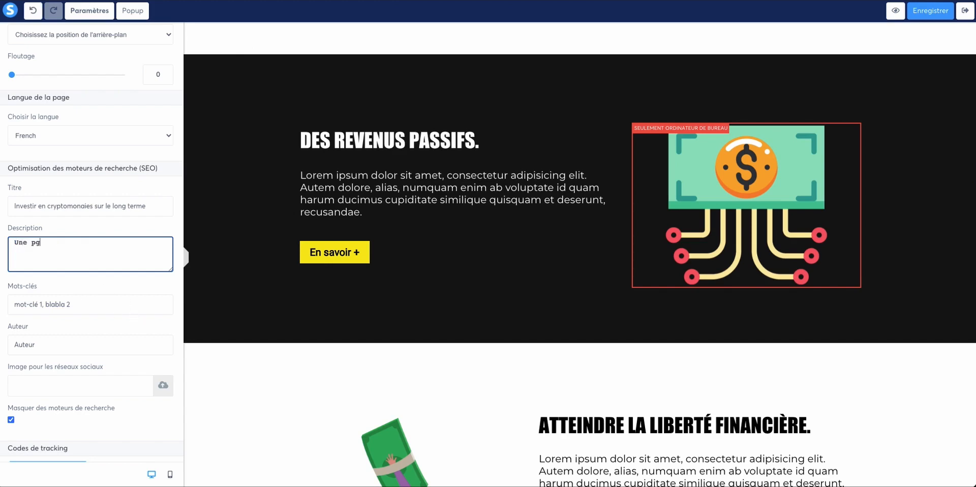
type("rase qu")
key("BackSpace")
key("BackSpace")
key("BackSpace")
key("BackSpace")
key("BackSpace")
key("BackSpace")
key("BackSpace")
key("BackSpace")
type("hrase accord")
key("BackSpace")
key("BackSpace")
key("BackSpace")
type("rocheurse et pertinente")
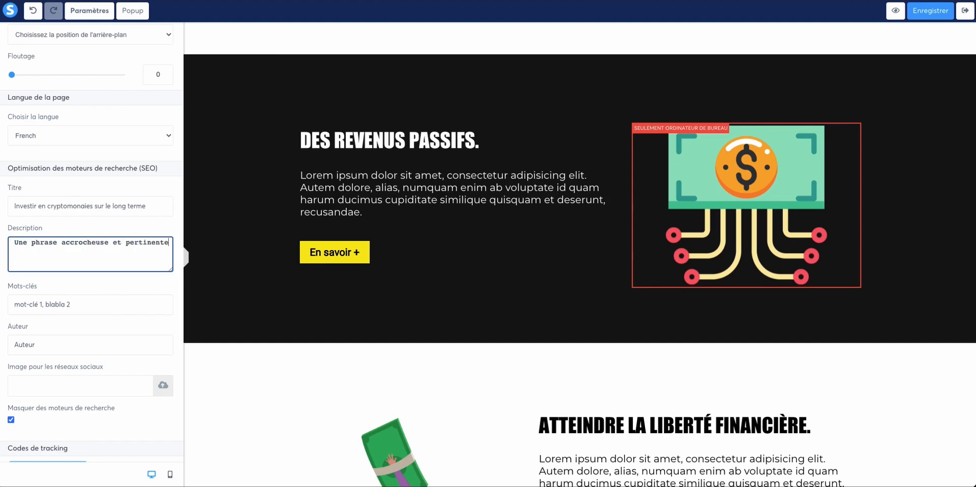
type(".")
- Clear the placeholder text from the SEO keywords and author fields
triple_click(99, 303)
key("BackSpace")
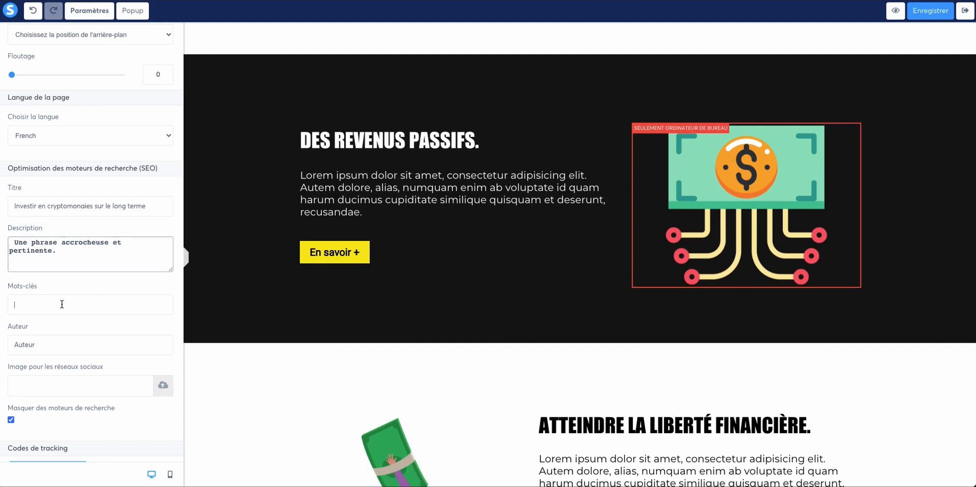
double_click(35, 345)
key("BackSpace")
- Examine the keywords, author and remaining SEO fields, and highlight the description text
left_click_drag(41, 285, 4, 289)
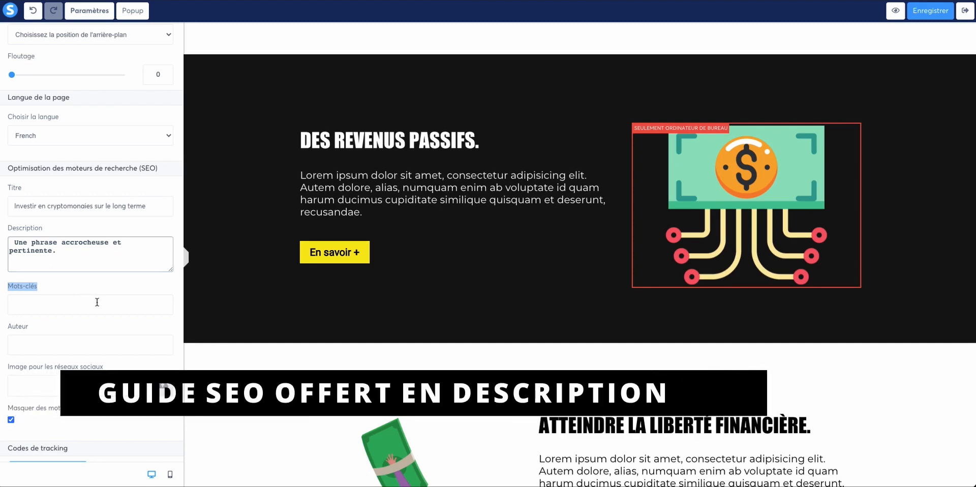
left_click(77, 302)
left_click(40, 342)
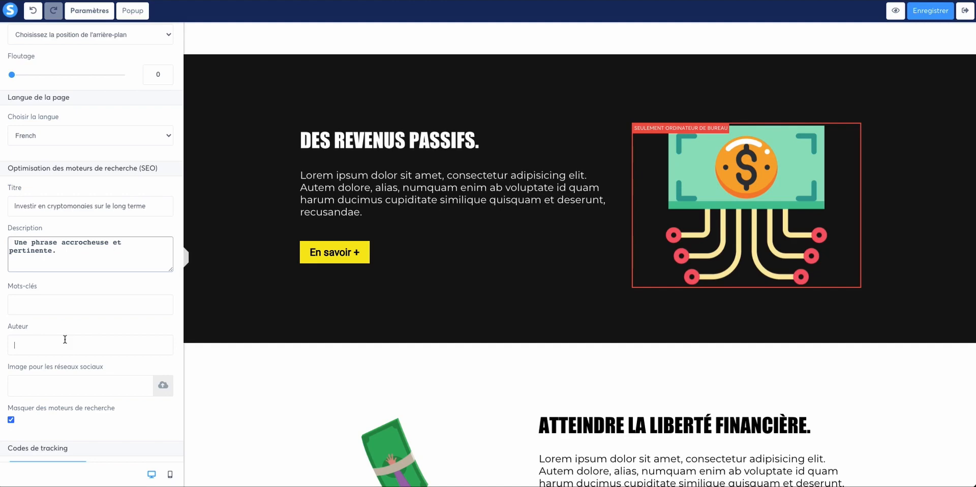
scroll(66, 338, "down", 1)
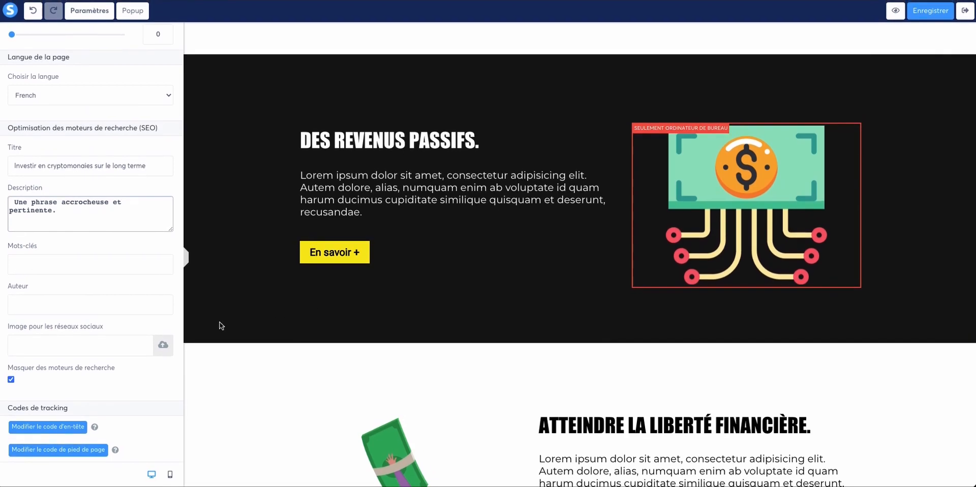
triple_click(53, 209)
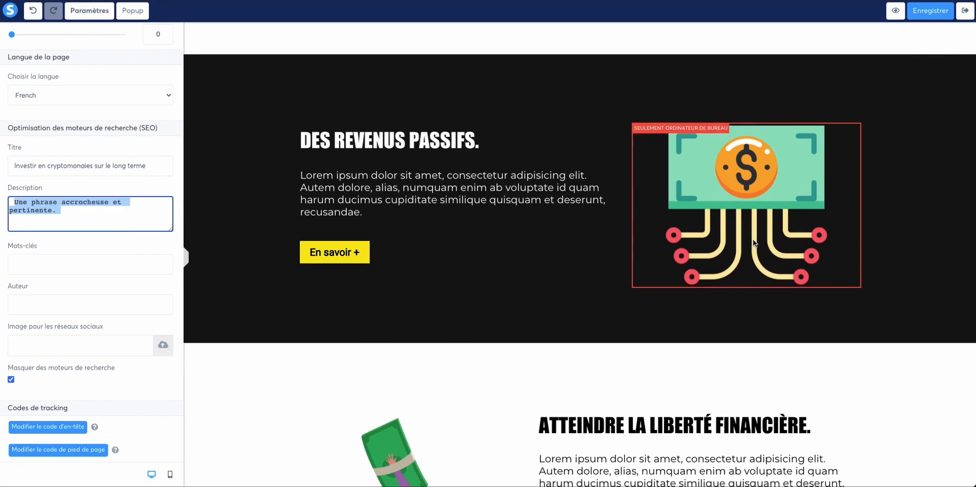
- Reopen the page settings, review the SEO fields once more and save the page
left_click(300, 319)
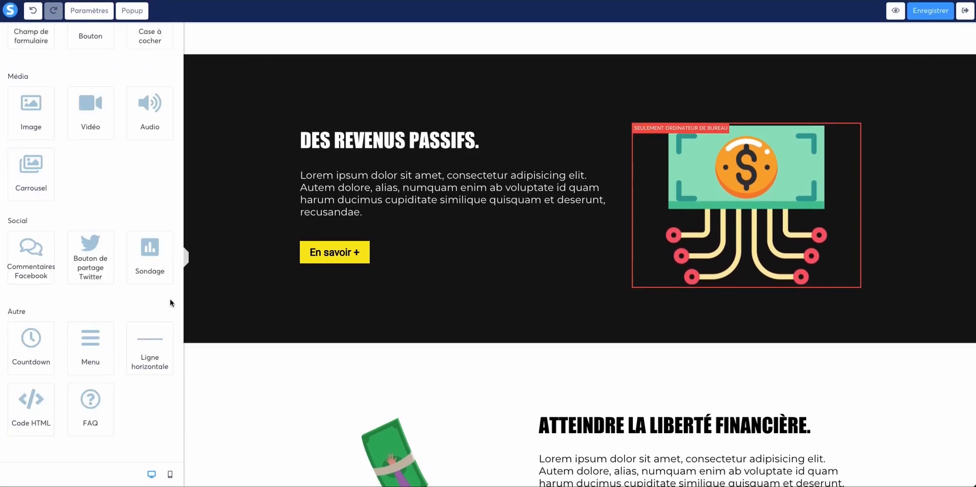
scroll(122, 48, "up", 8)
left_click(92, 10)
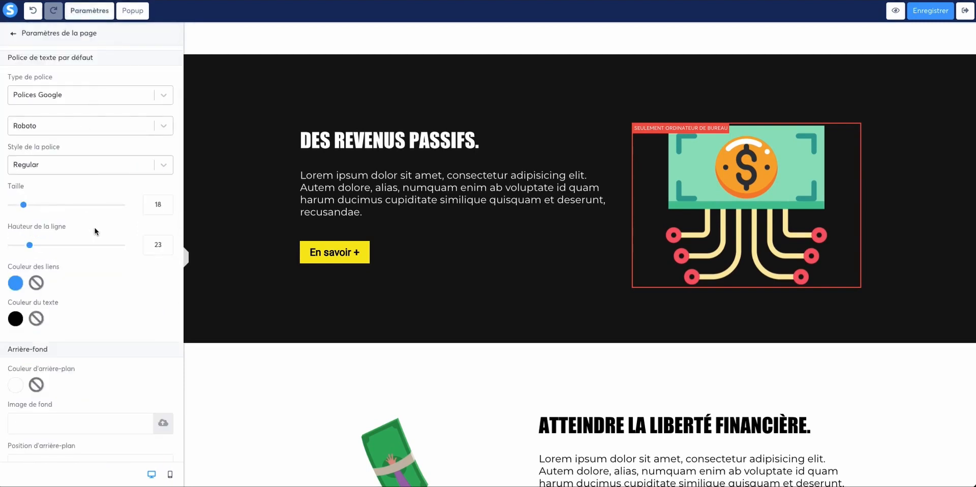
scroll(95, 227, "down", 10)
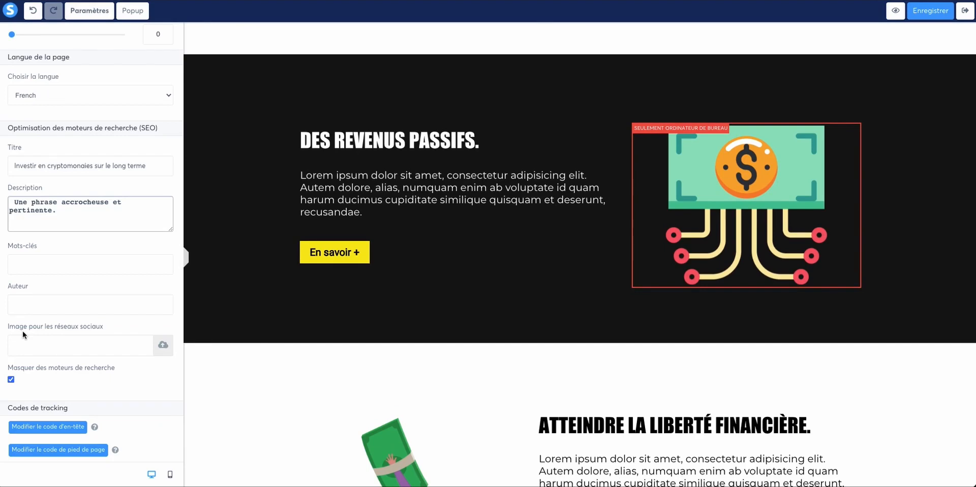
scroll(22, 330, "up", 10)
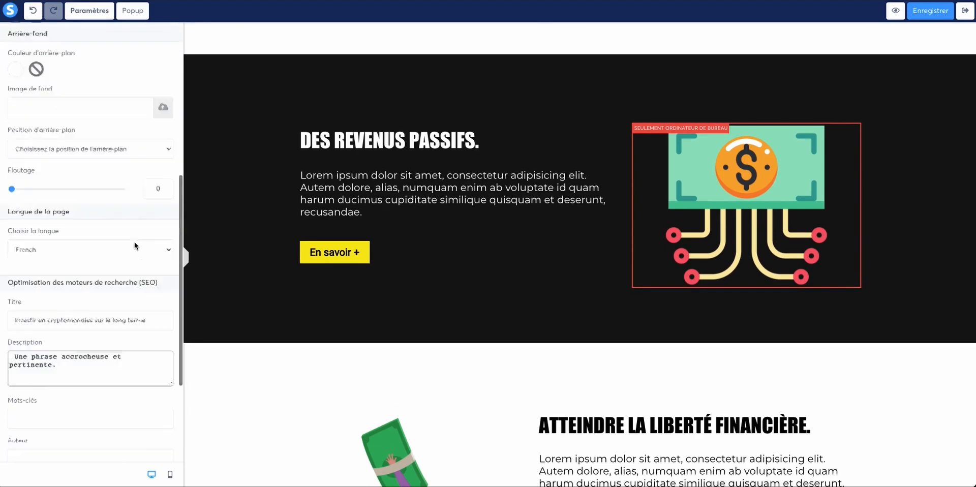
scroll(78, 272, "down", 10)
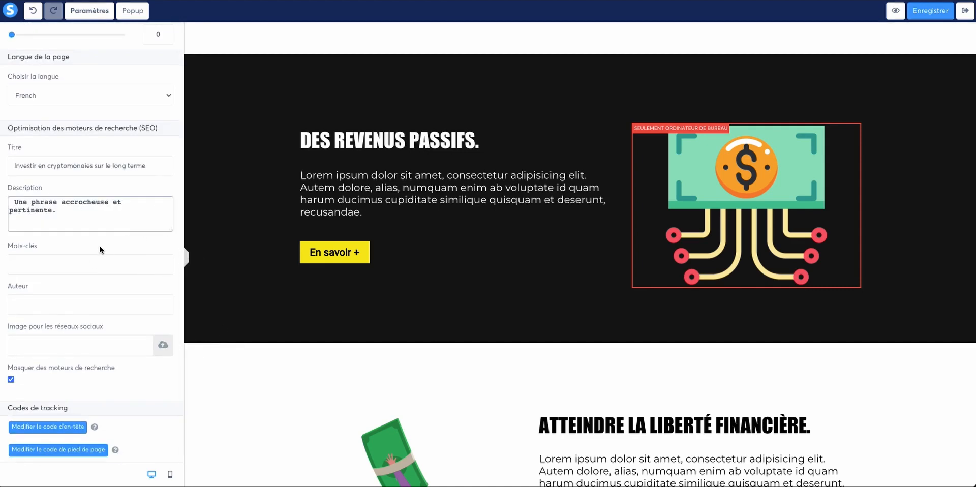
left_click(942, 11)
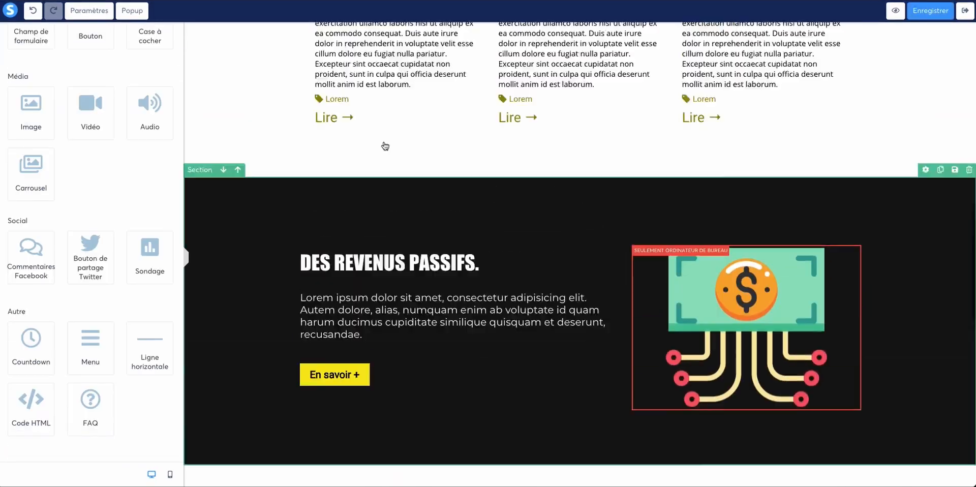
- Open the hero heading "Ne faites plus de paris, Investissez Intelligemment." for editing and select all its text
scroll(385, 146, "up", 10)
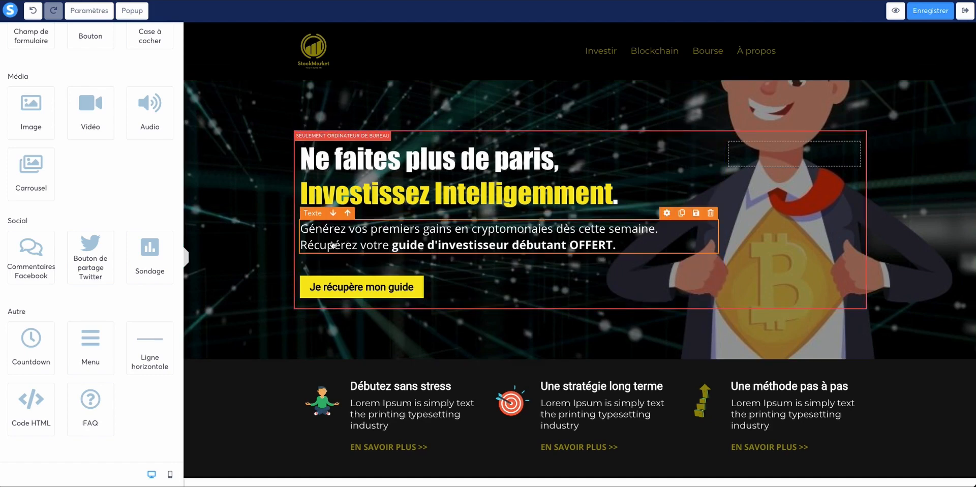
left_click(364, 153)
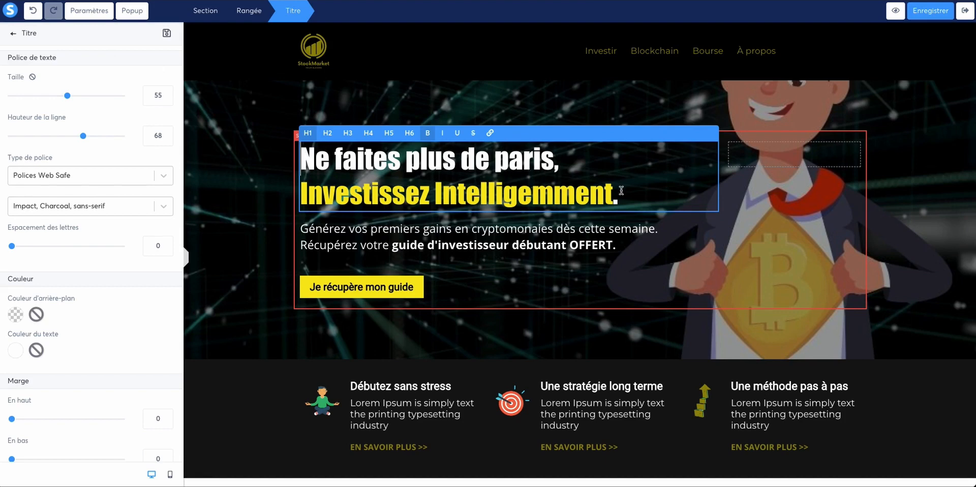
left_click_drag(622, 194, 303, 166)
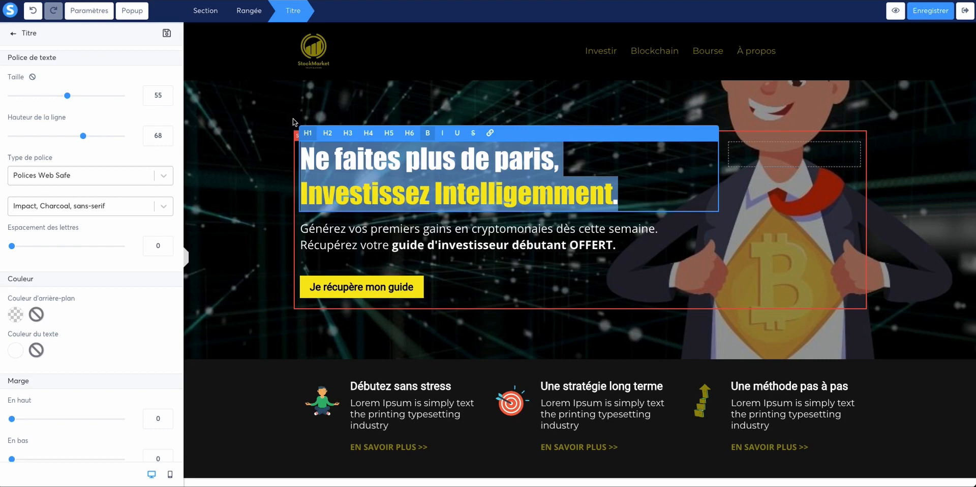
- Reopen the hero heading "Ne faites plus de paris, Investissez Intelligemment." to check its heading level and highlight the word "Investissez"
left_click(554, 92)
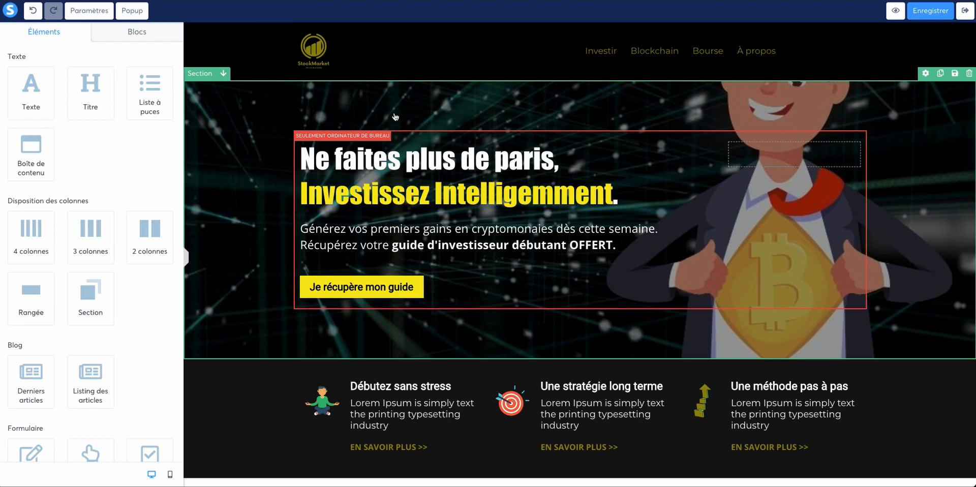
left_click(407, 136)
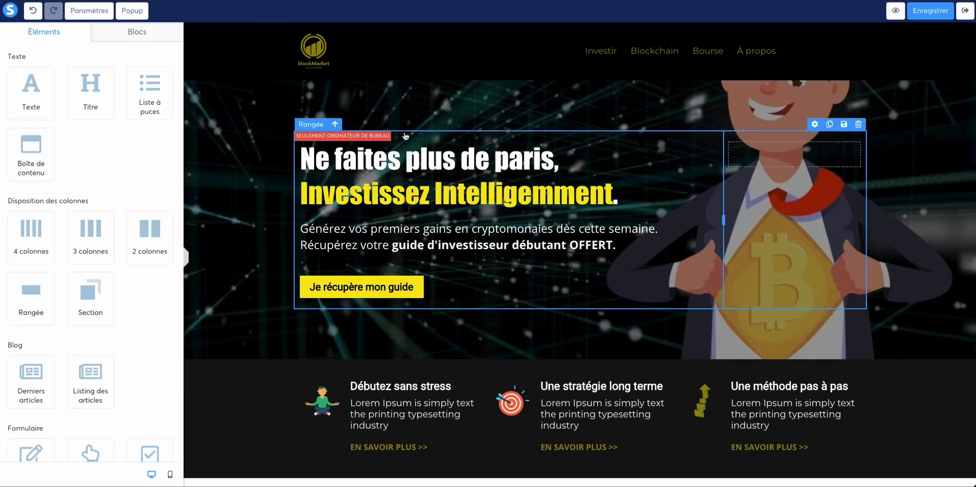
left_click(397, 146)
left_click(396, 144)
left_click(498, 187)
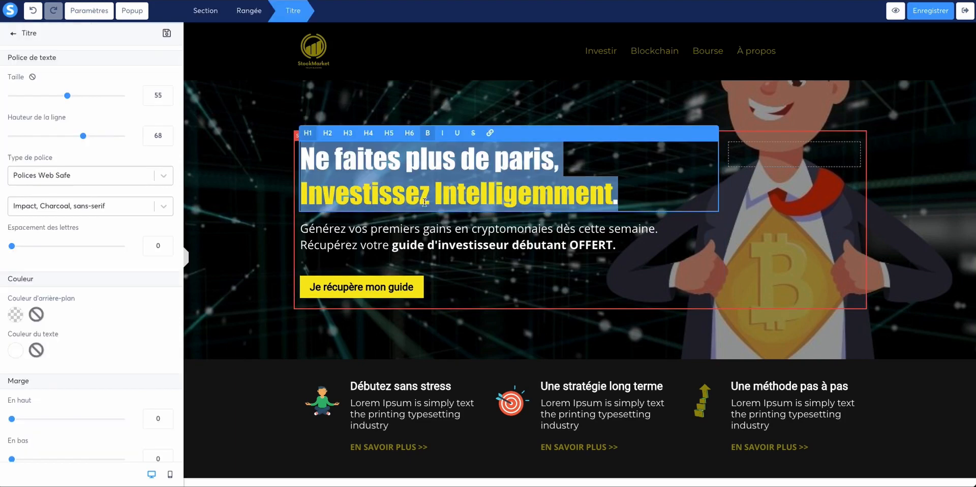
double_click(386, 194)
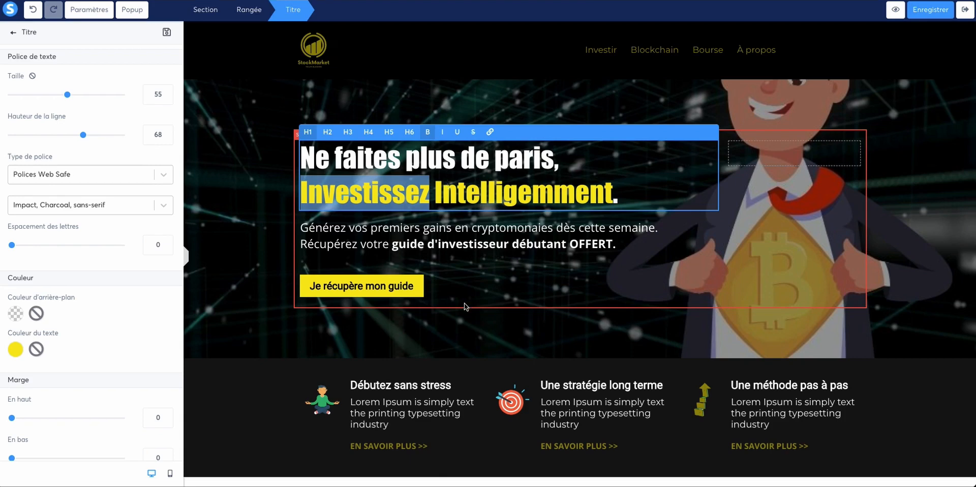
- Close the hero heading and examine the paragraph beneath it, the three benefit blocks and the "NOS DERNIERS ARTICLES" section
left_click(377, 231)
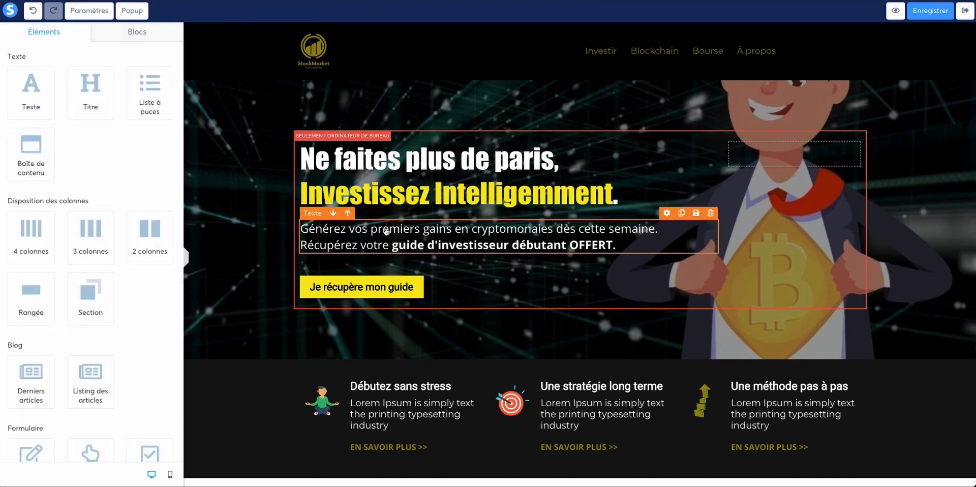
left_click(372, 190)
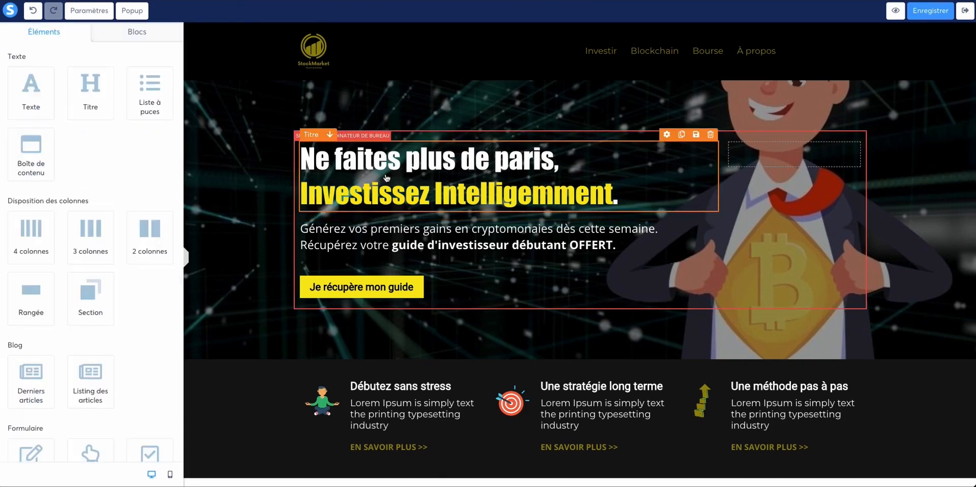
left_click(351, 233)
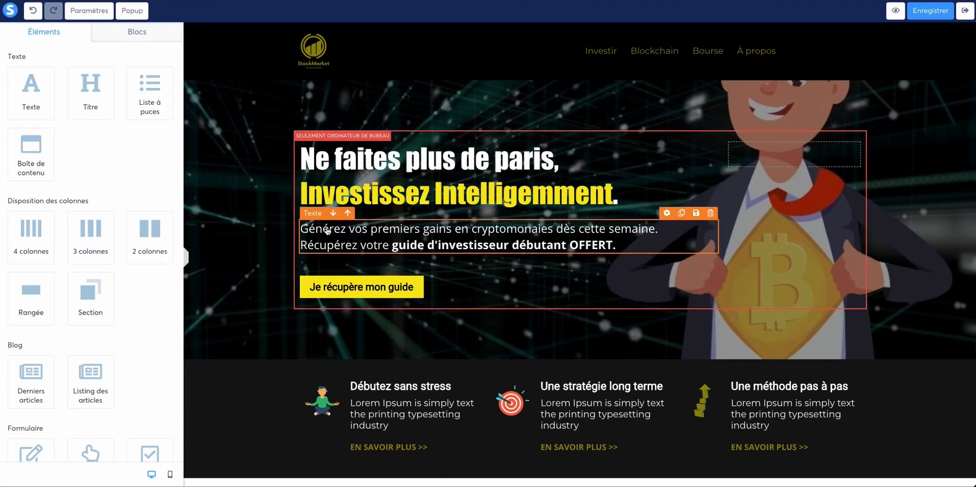
left_click(299, 230)
left_click(300, 230)
scroll(407, 239, "down", 4)
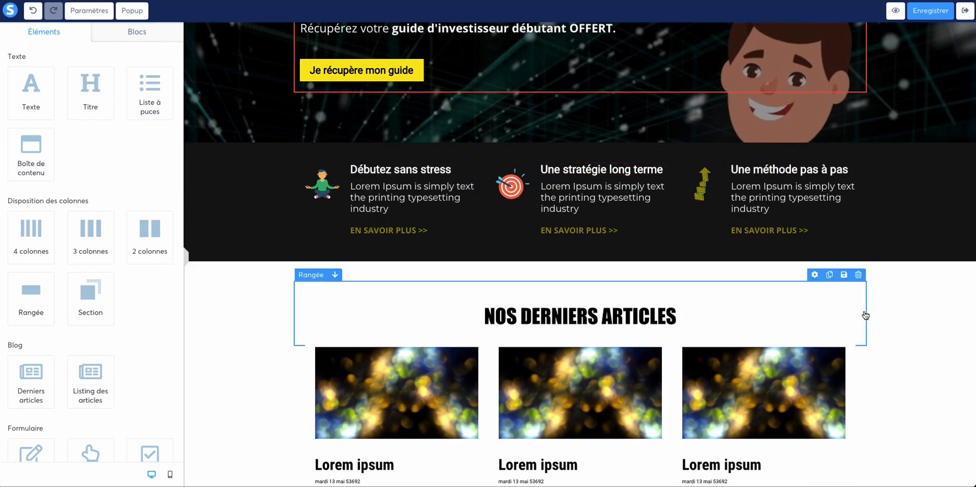
scroll(877, 321, "down", 1)
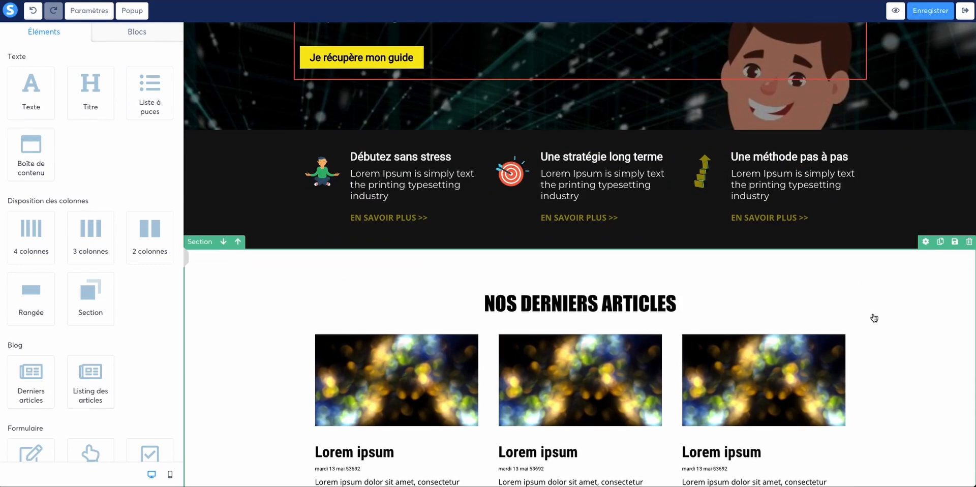
scroll(864, 317, "down", 3)
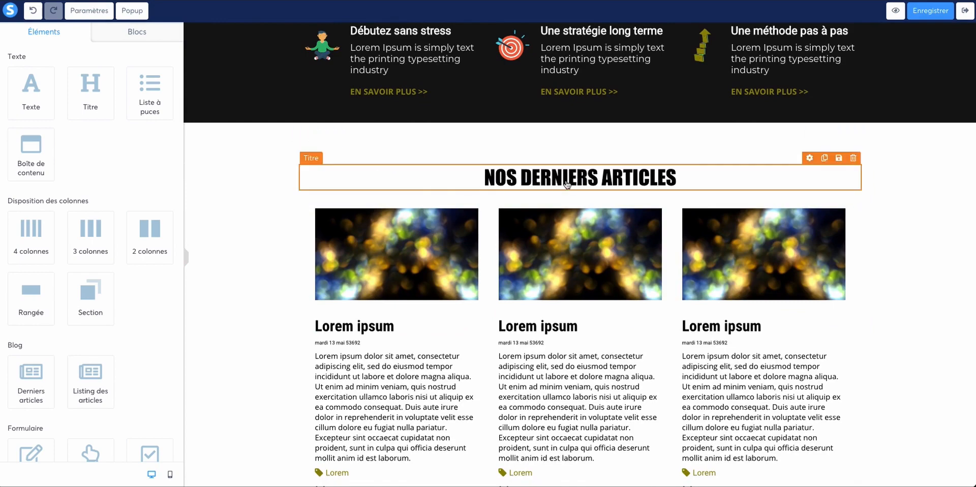
scroll(568, 184, "down", 4)
scroll(572, 128, "up", 3)
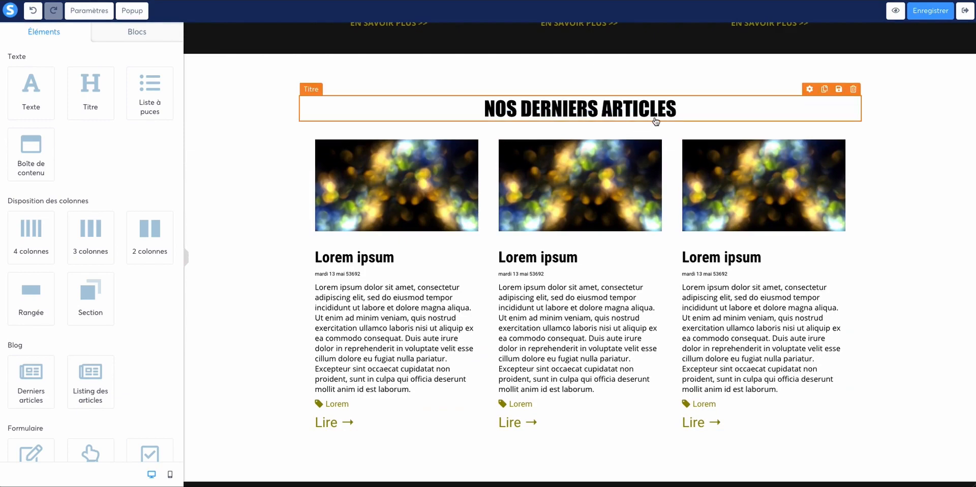
scroll(656, 121, "down", 5)
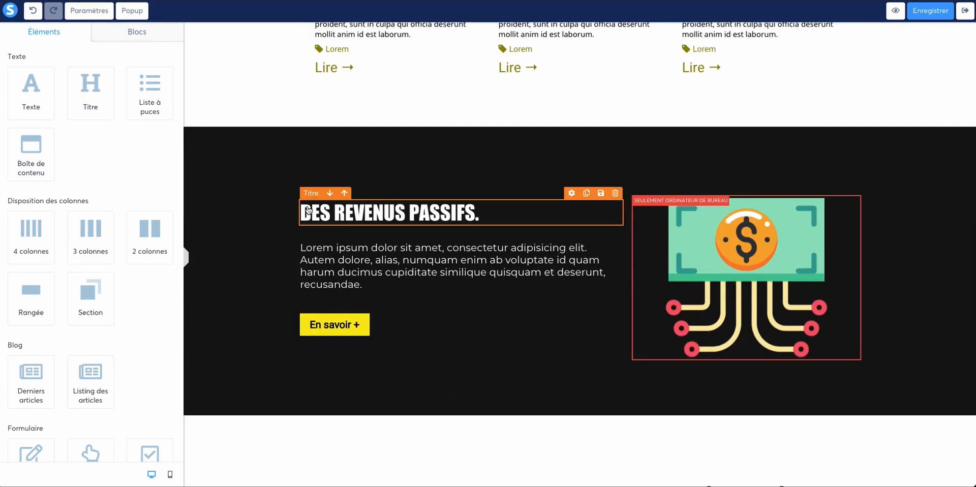
- Check the heading level of "DES REVENUS PASSIFS." and inspect the formatting options of the paragraph beneath it
left_click(317, 208)
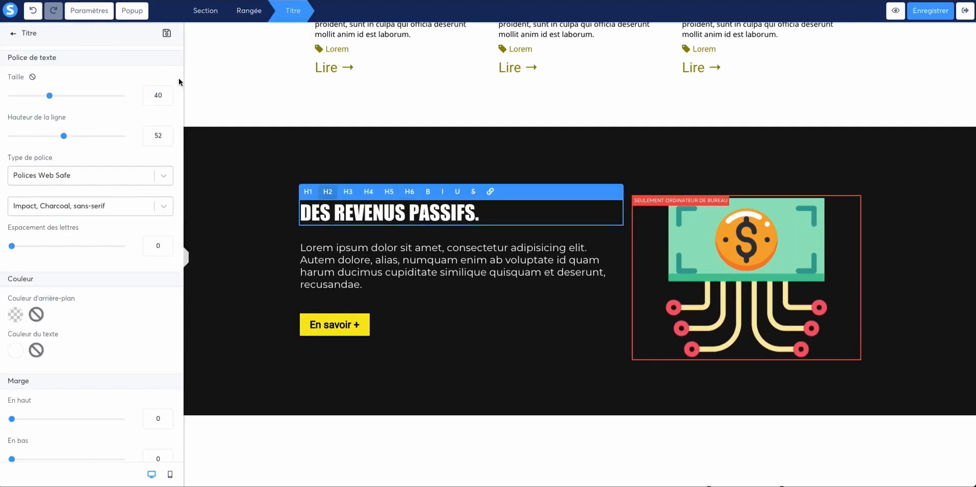
scroll(60, 264, "down", 1)
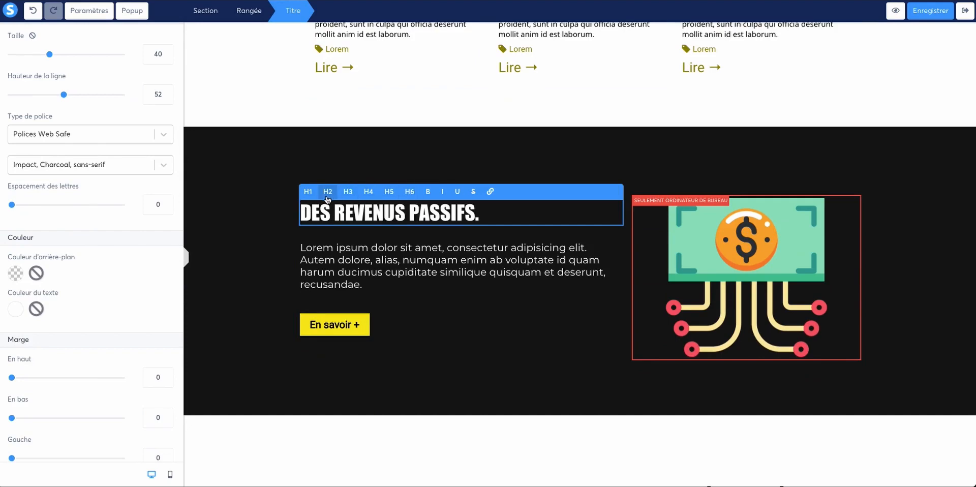
left_click(421, 262)
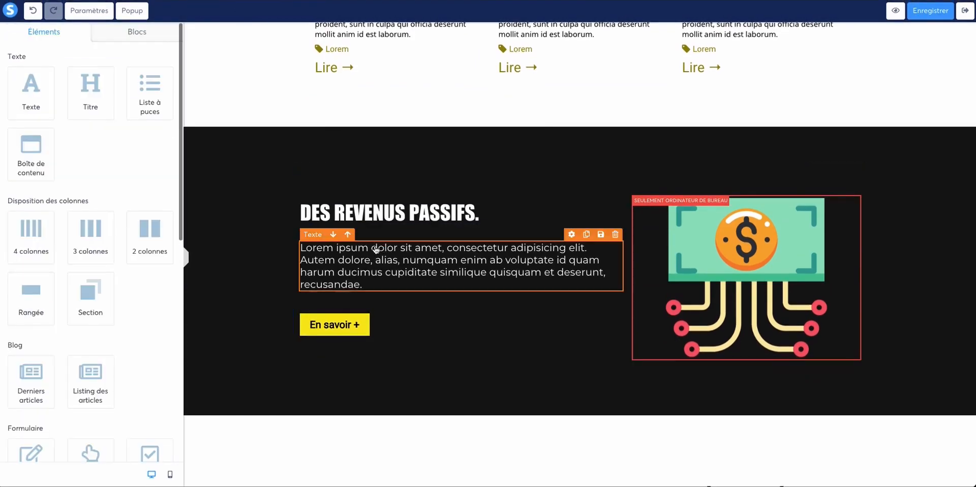
left_click(361, 263)
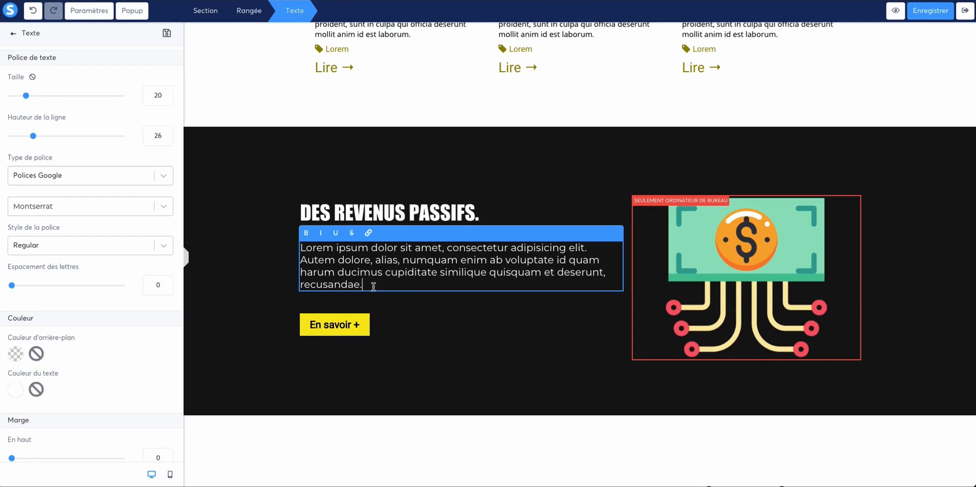
left_click(434, 301)
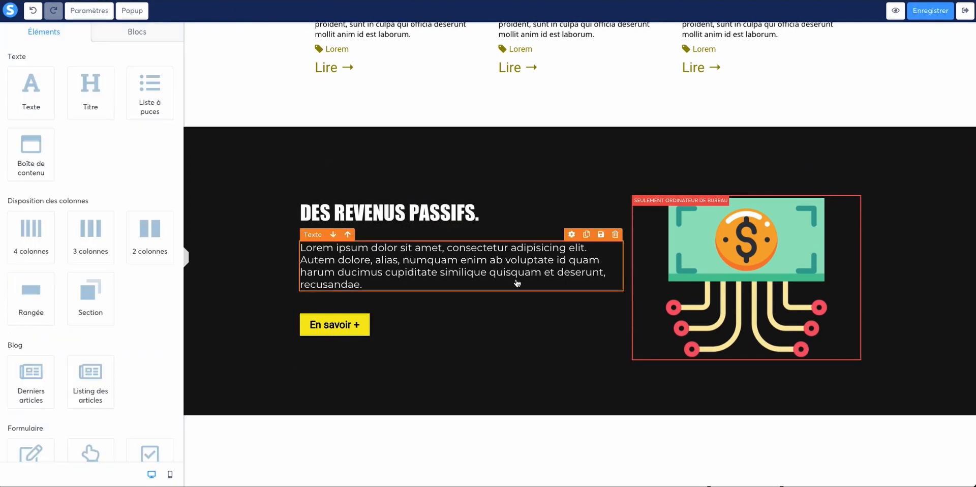
- Check the heading level of "ATTEINDRE LA LIBERTÉ FINANCIÈRE." and review its remaining style settings
scroll(434, 263, "down", 5)
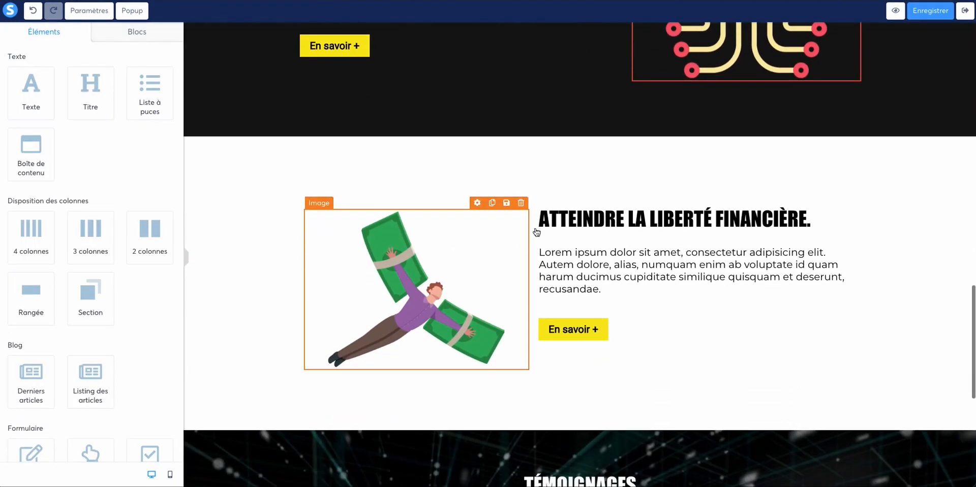
left_click(669, 214)
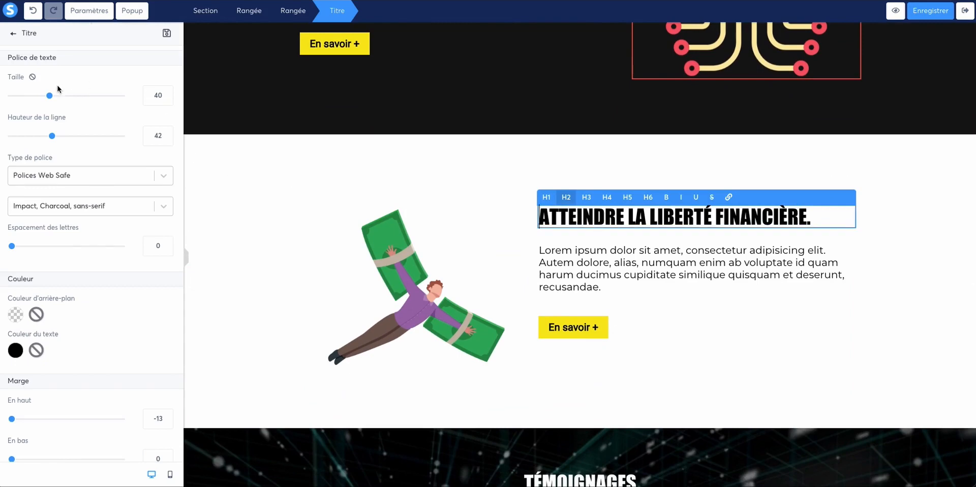
scroll(90, 203, "down", 7)
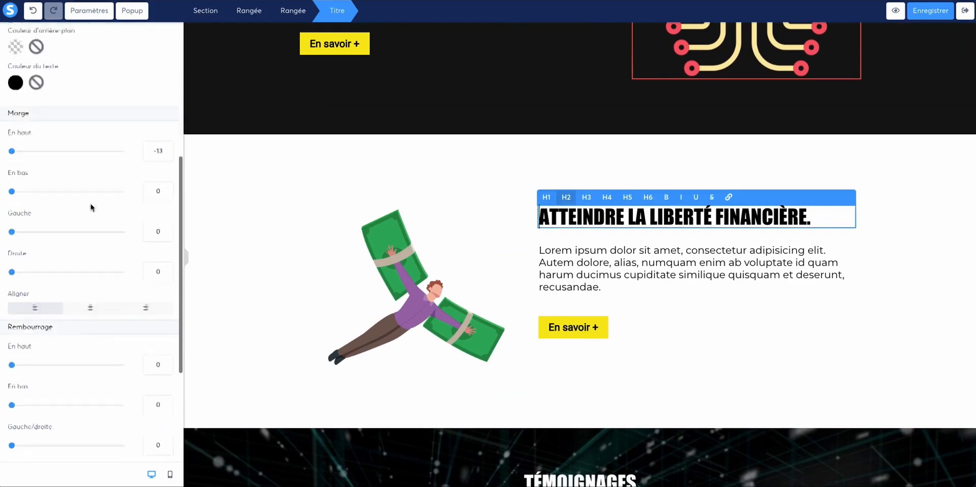
scroll(92, 207, "down", 2)
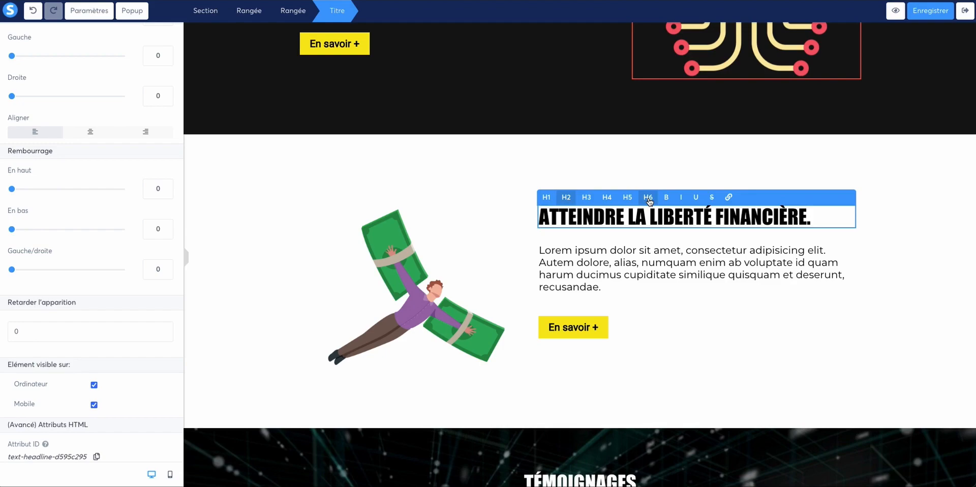
scroll(452, 261, "up", 5)
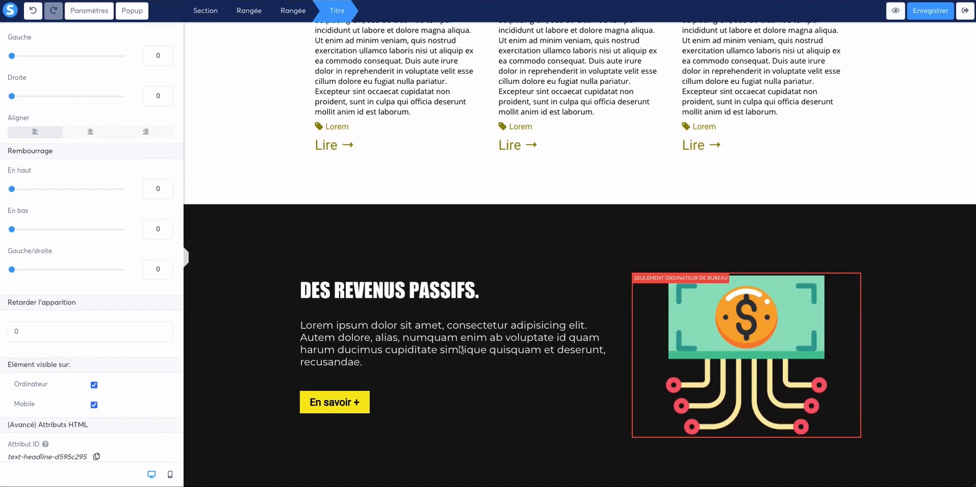
- Replace "dolor sit amet," with "investissement immobilier" in the paragraph under "DES REVENUS PASSIFS."
left_click(461, 349)
scroll(461, 346, "up", 10)
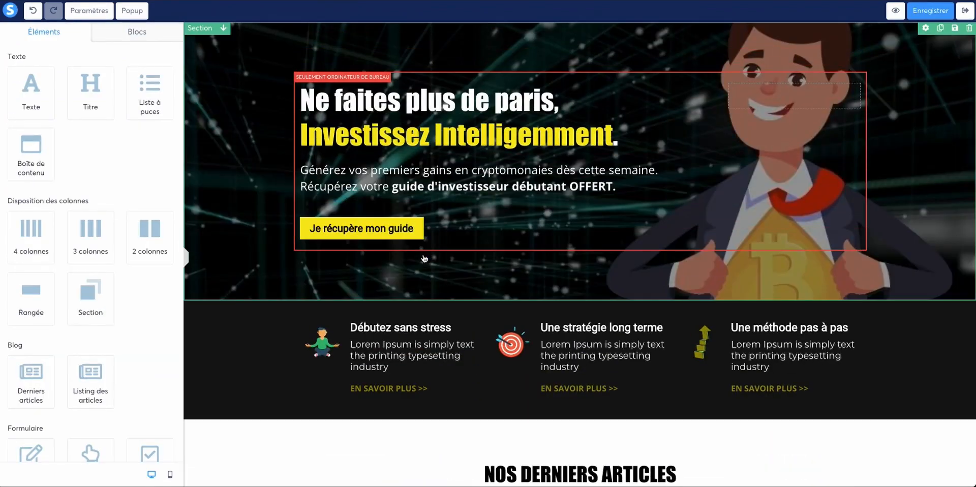
scroll(424, 259, "down", 1)
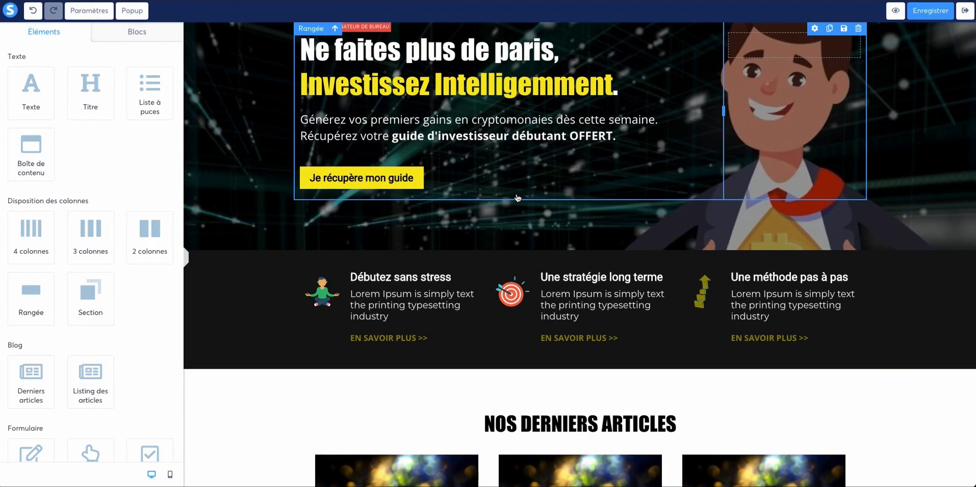
scroll(578, 290, "down", 1)
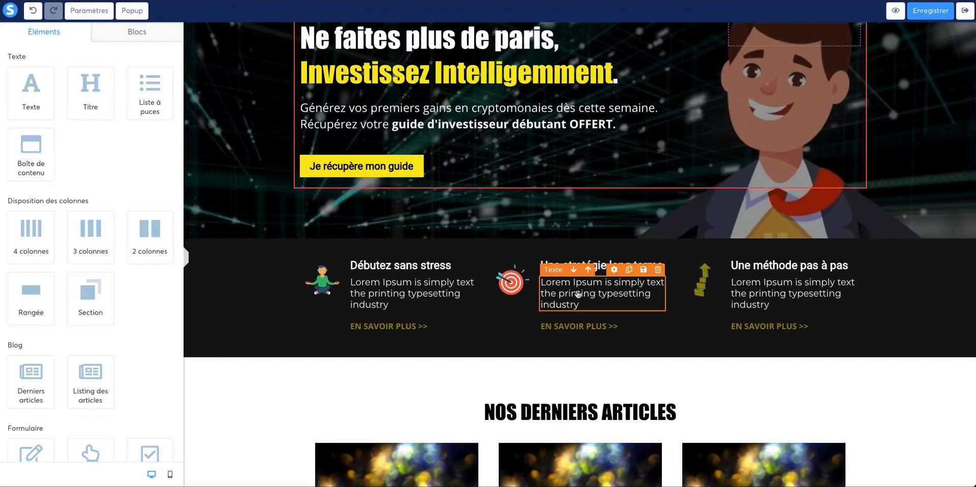
scroll(578, 293, "down", 12)
scroll(577, 300, "up", 3)
scroll(401, 377, "down", 1)
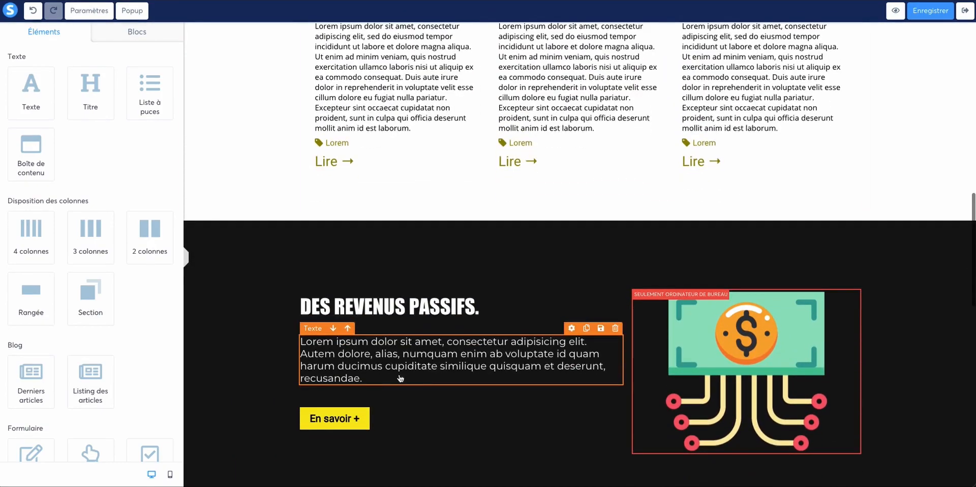
left_click(367, 357)
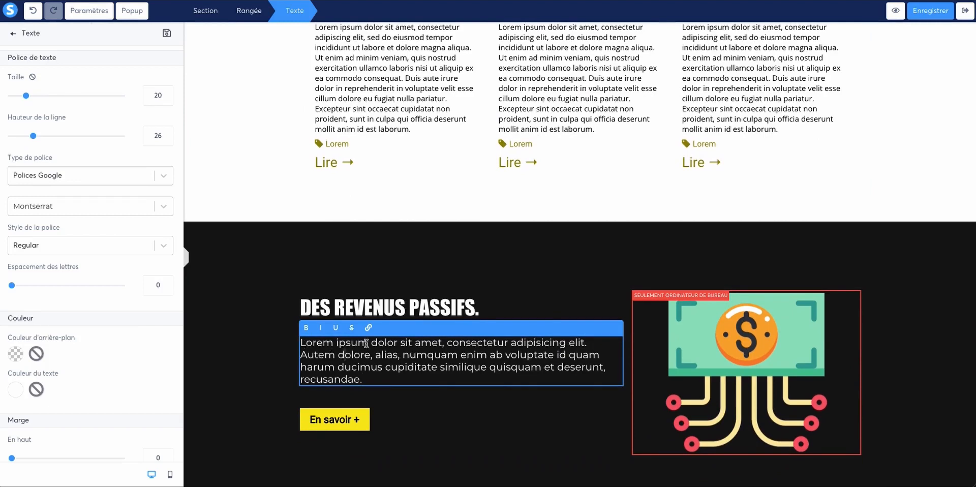
left_click_drag(371, 342, 443, 336)
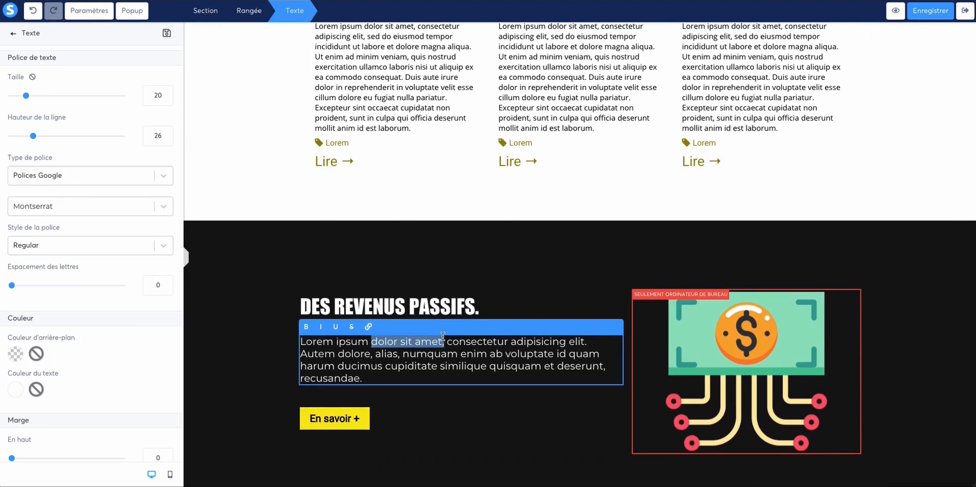
type("invest")
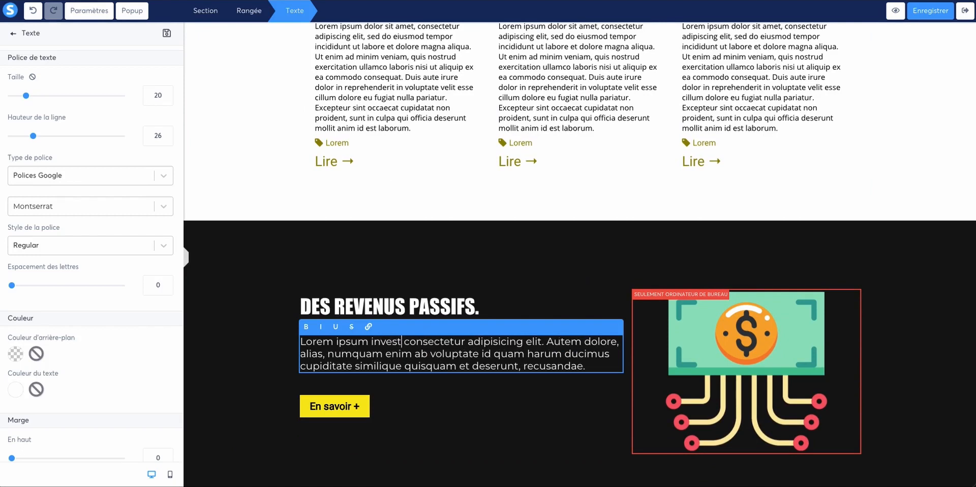
type("issement immobi")
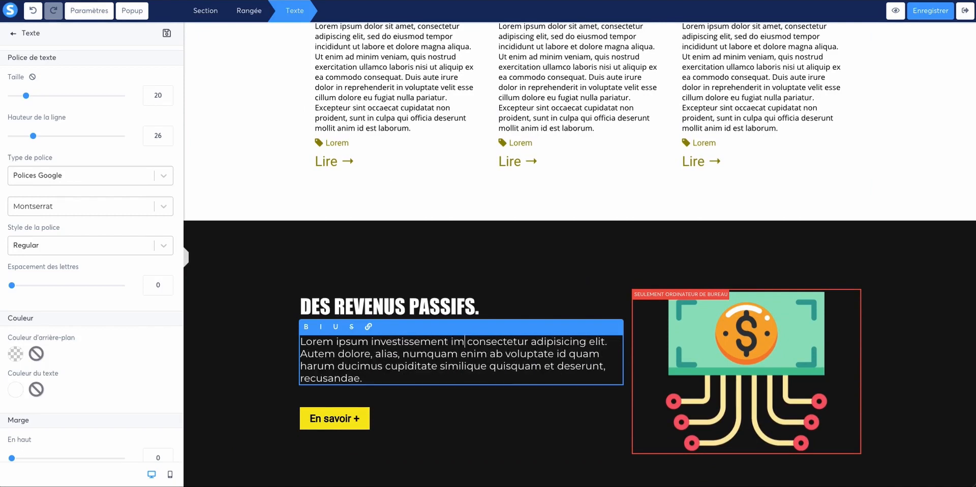
type("lier")
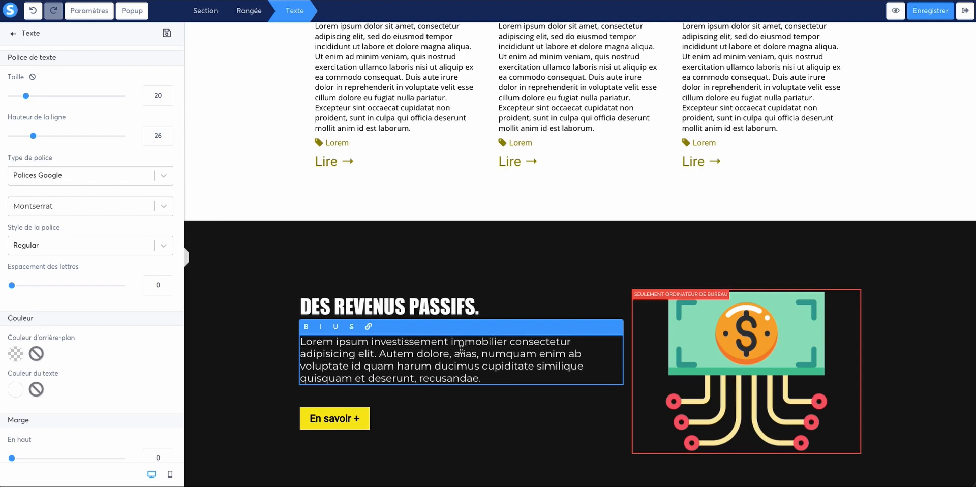
- Make the words "investissement immobilier" bold in the paragraph under "DES REVENUS PASSIFS."
left_click_drag(370, 342, 509, 341)
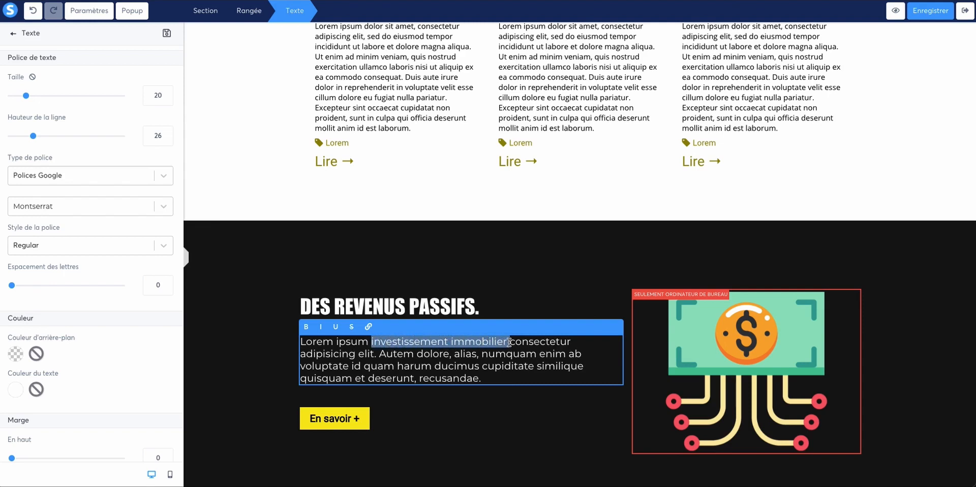
left_click(309, 328)
left_click(483, 376)
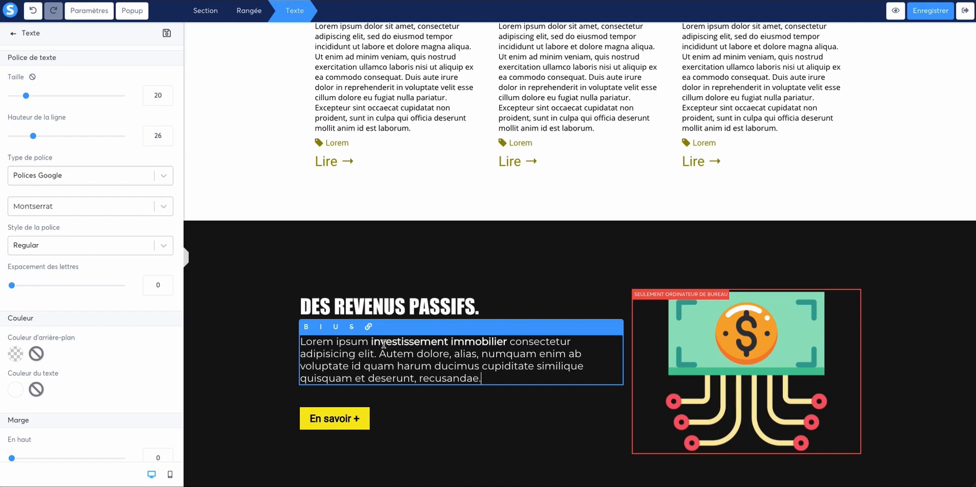
- Open the settings of the "En savoir +" button under "ATTEINDRE LA LIBERTÉ FINANCIÈRE."
scroll(627, 382, "down", 12)
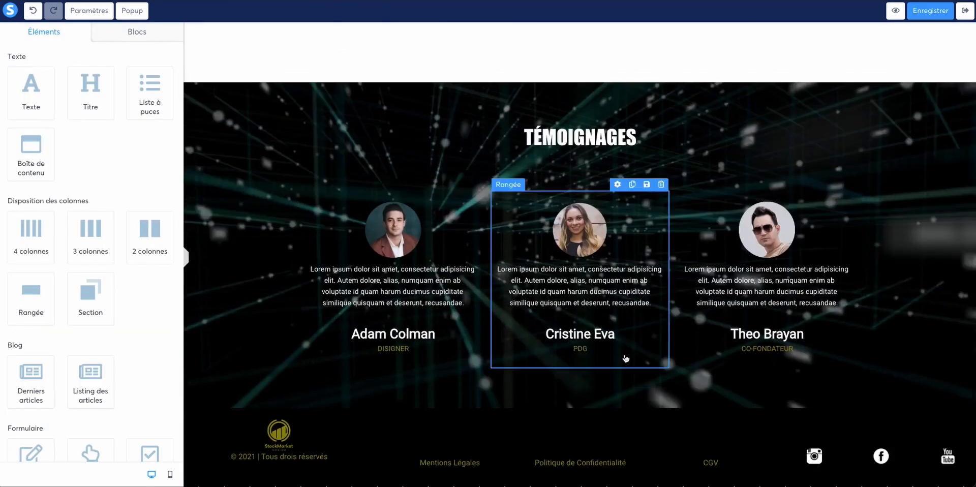
scroll(603, 274, "up", 5)
left_click(574, 259)
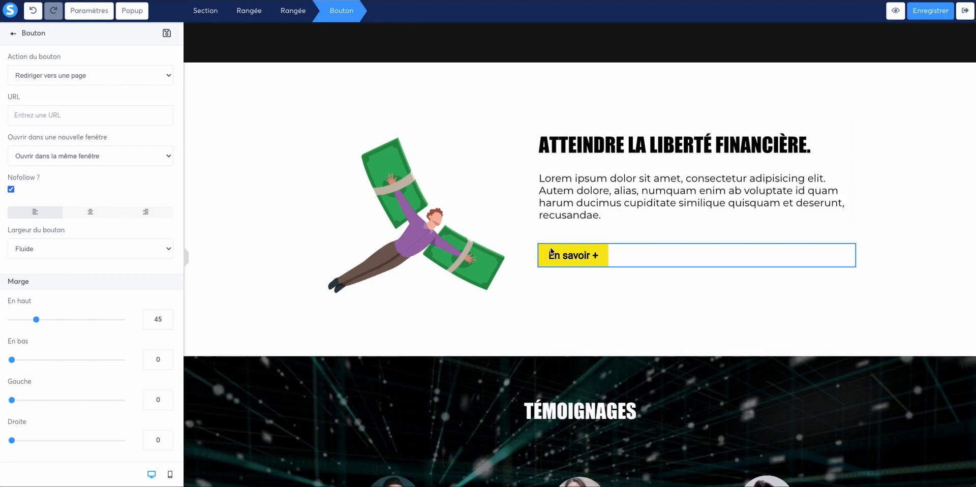
left_click(49, 113)
type("https://")
type("qkdjbfjsdbf.com")
left_click_drag(144, 115, 14, 116)
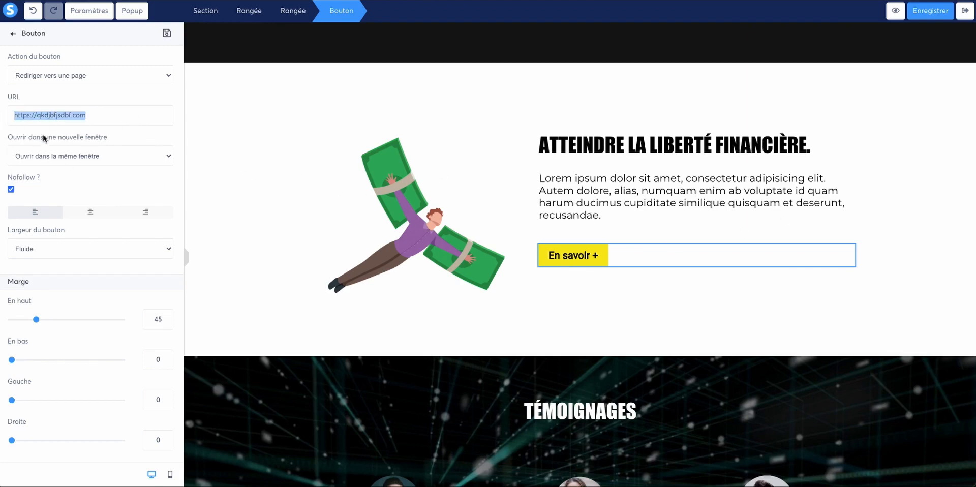
left_click_drag(7, 178, 45, 181)
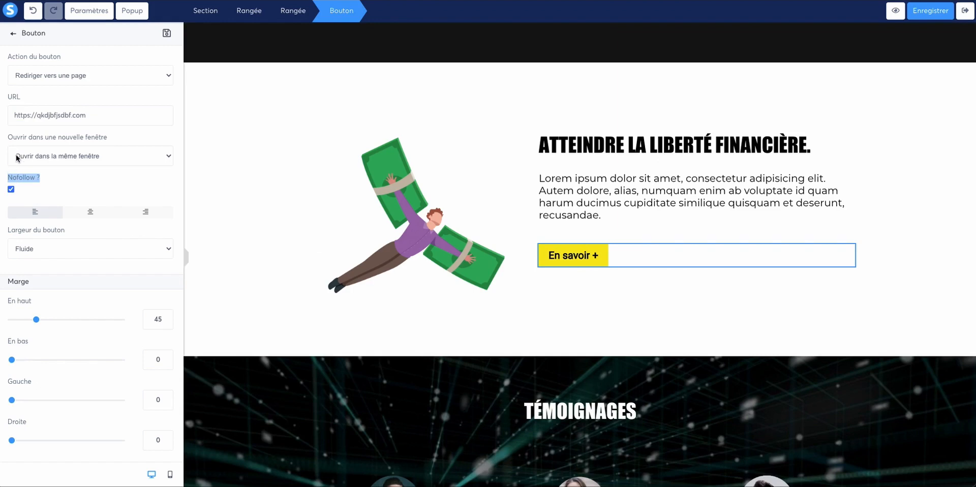
left_click(578, 261)
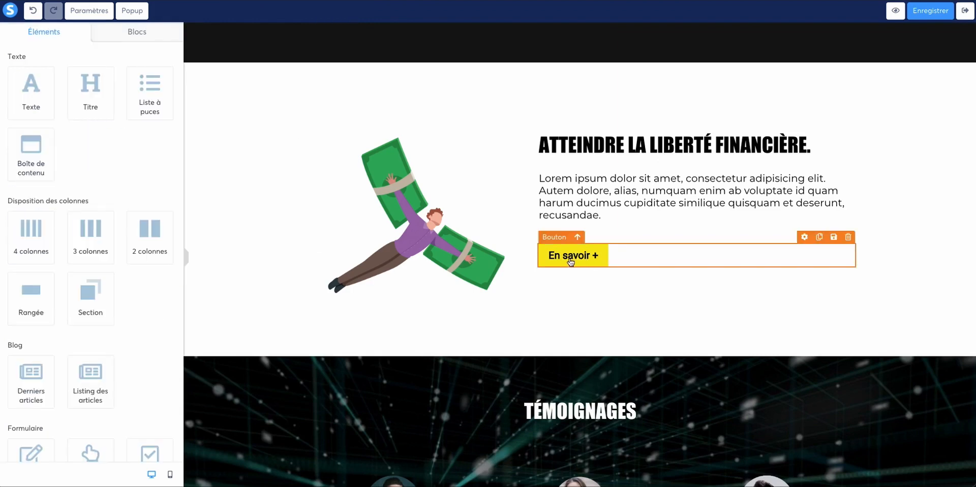
left_click(614, 179)
left_click_drag(614, 179, 680, 179)
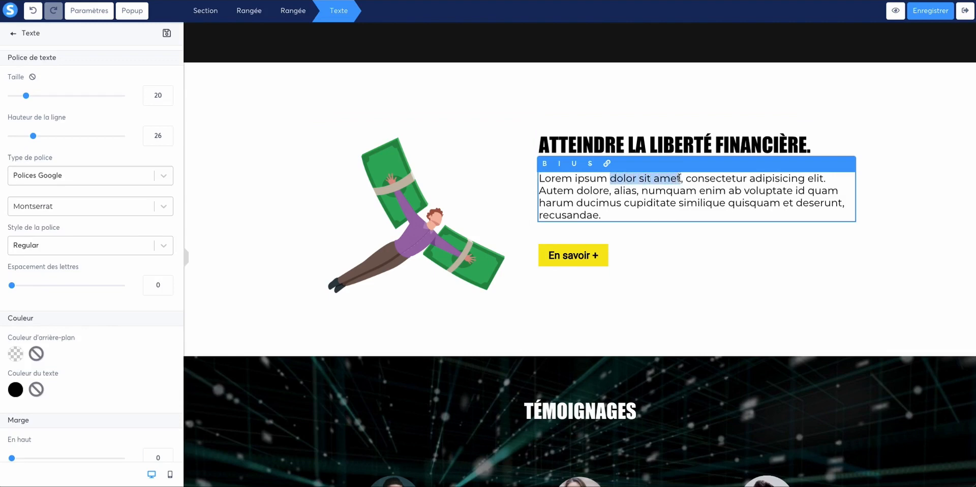
left_click(606, 163)
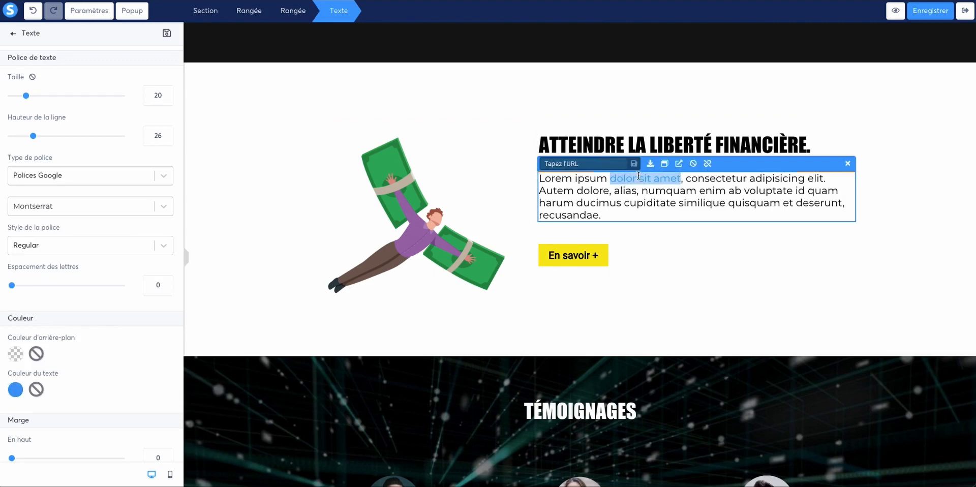
left_click(582, 164)
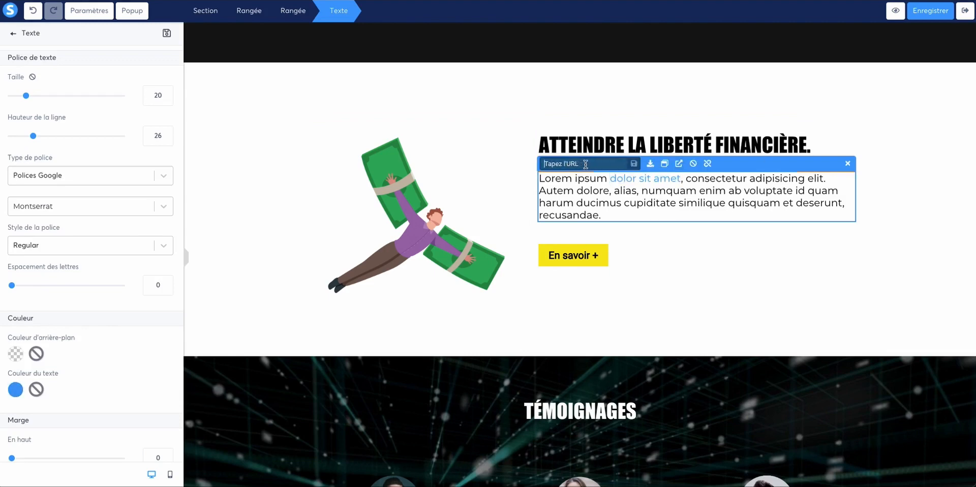
type("https://kqheflkshe.fr")
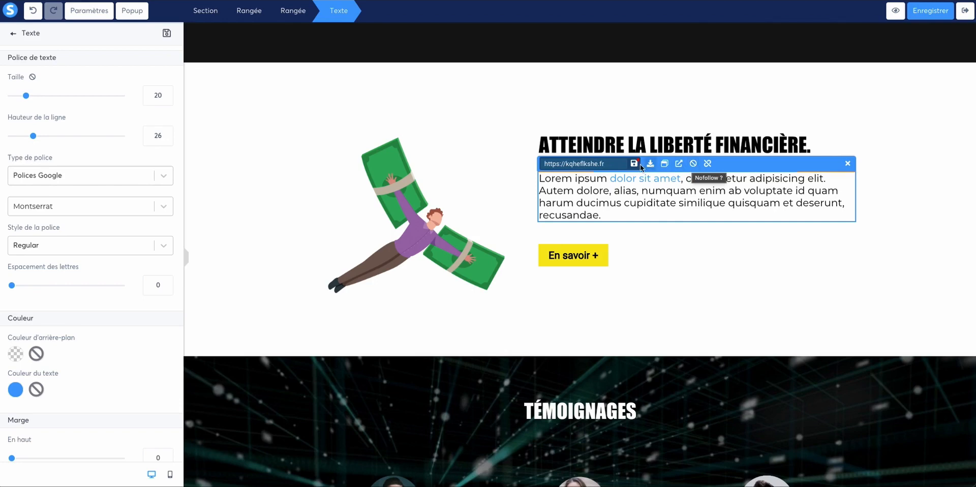
left_click(664, 169)
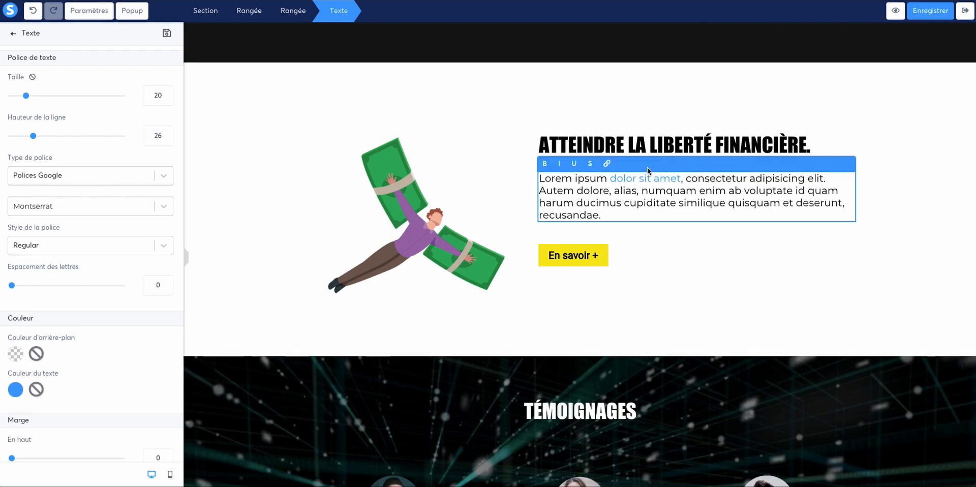
- Replace the linked words "dolor sit amet" with "allez ici" in the paragraph under "ATTEINDRE LA LIBERTÉ FINANCIÈRE."
left_click_drag(682, 178, 610, 179)
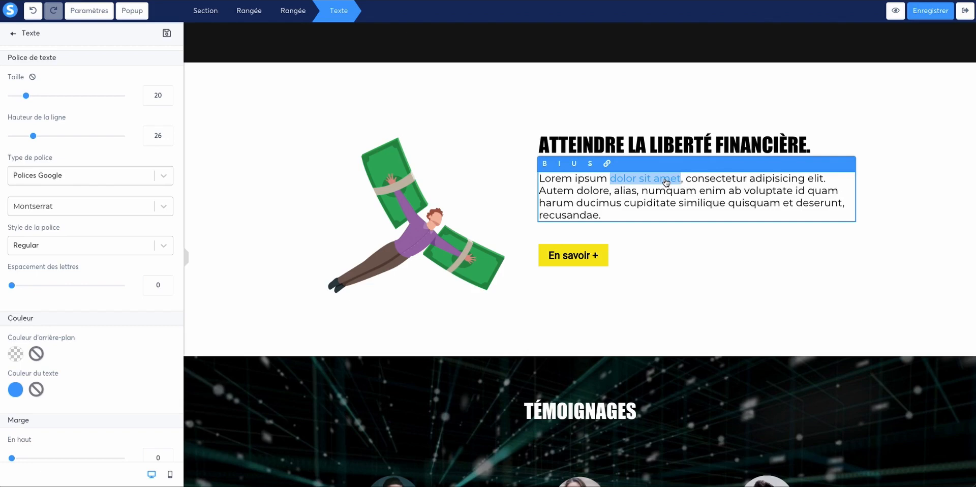
type("allez ici")
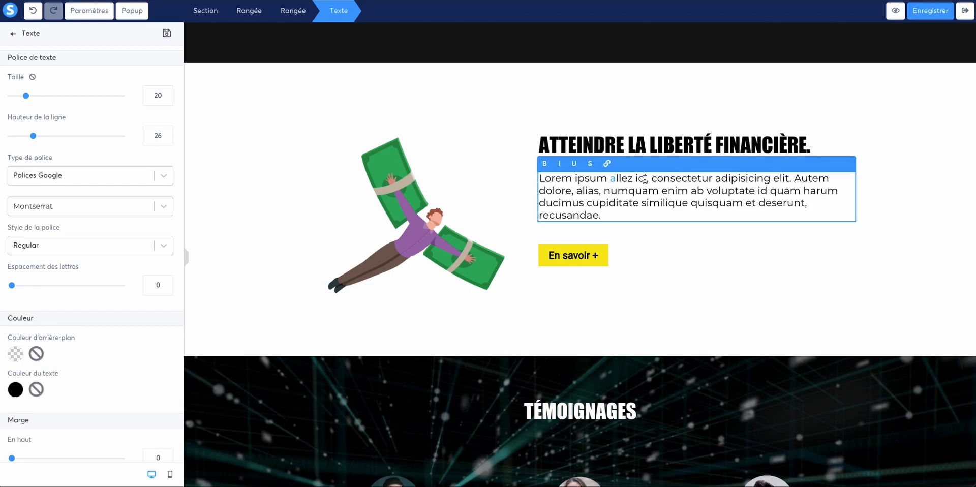
key("shift+Left")
key("shift+Left")
key("shift+Left")
key("shift+Left")
key("shift+Left")
key("shift+Left")
key("shift+Left")
key("shift+Left")
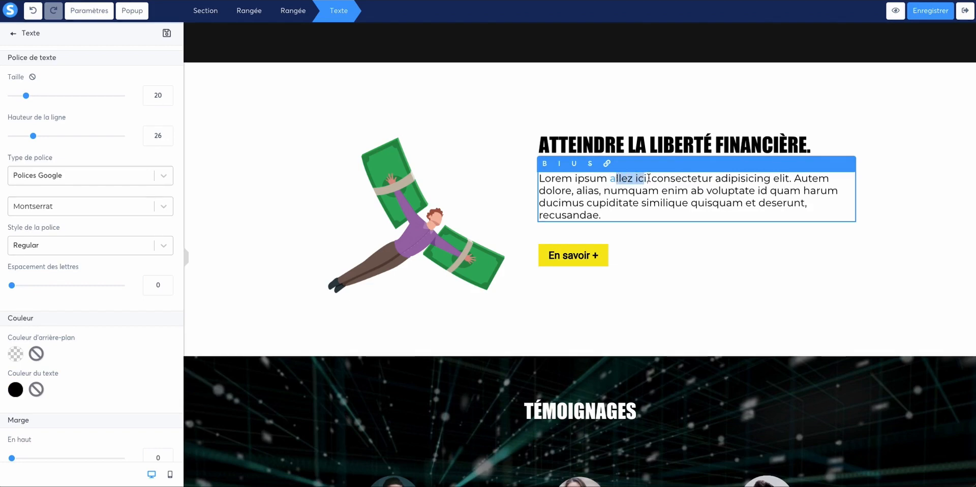
left_click_drag(648, 178, 614, 179)
left_click(539, 260)
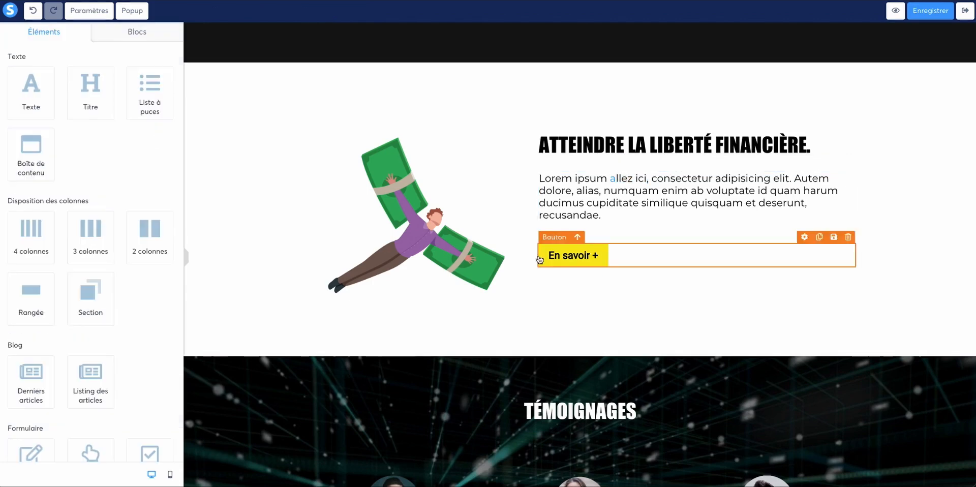
- Review the link settings of the "En savoir +" button and look over the surrounding page sections
left_click(591, 262)
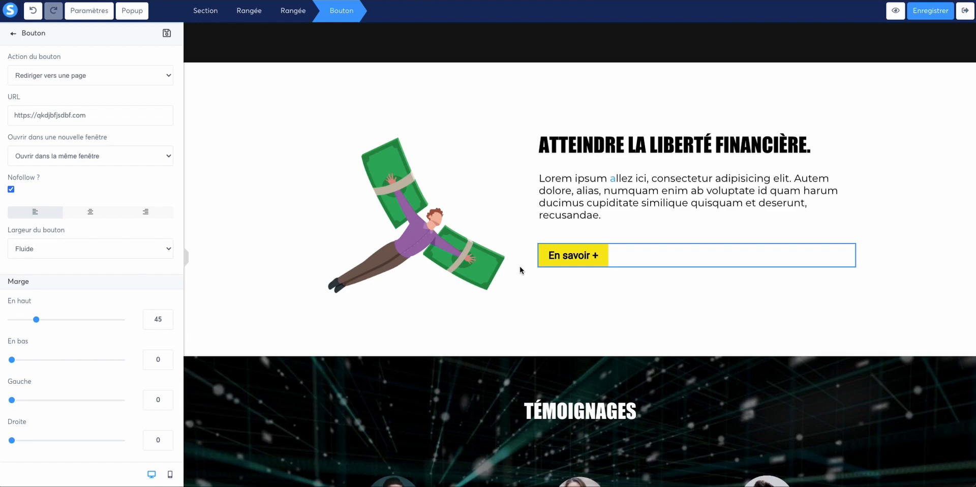
left_click(580, 311)
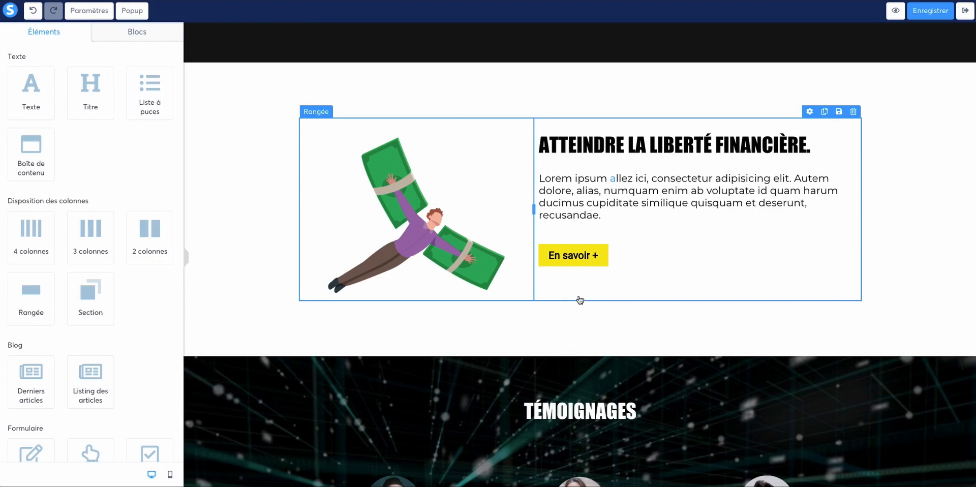
scroll(630, 296, "down", 5)
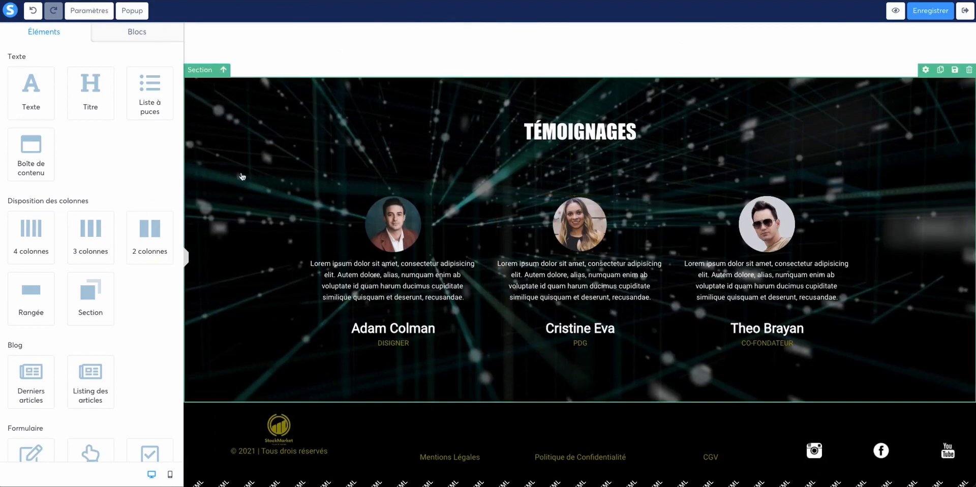
scroll(344, 204, "up", 10)
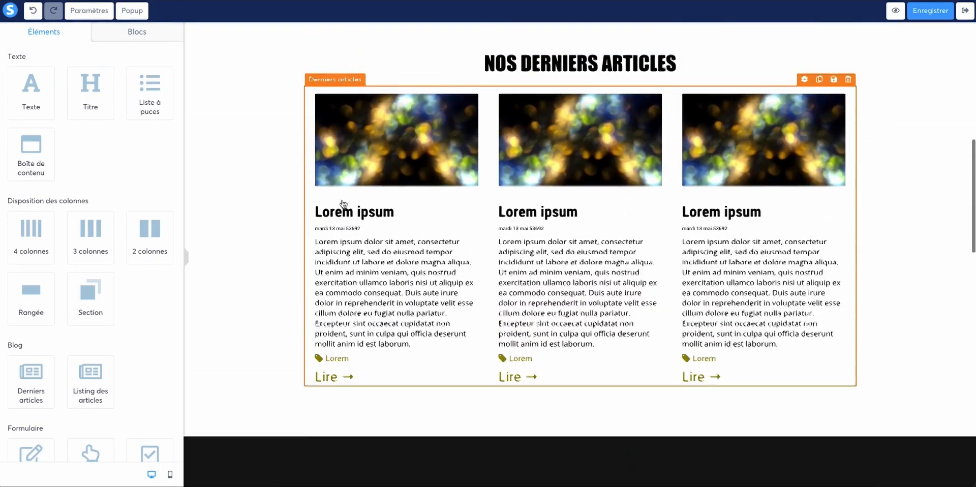
scroll(342, 202, "down", 6)
scroll(342, 201, "up", 2)
- Open the settings of the image beside "ATTEINDRE LA LIBERTÉ FINANCIÈRE." and examine its file name for keywords
left_click(420, 153)
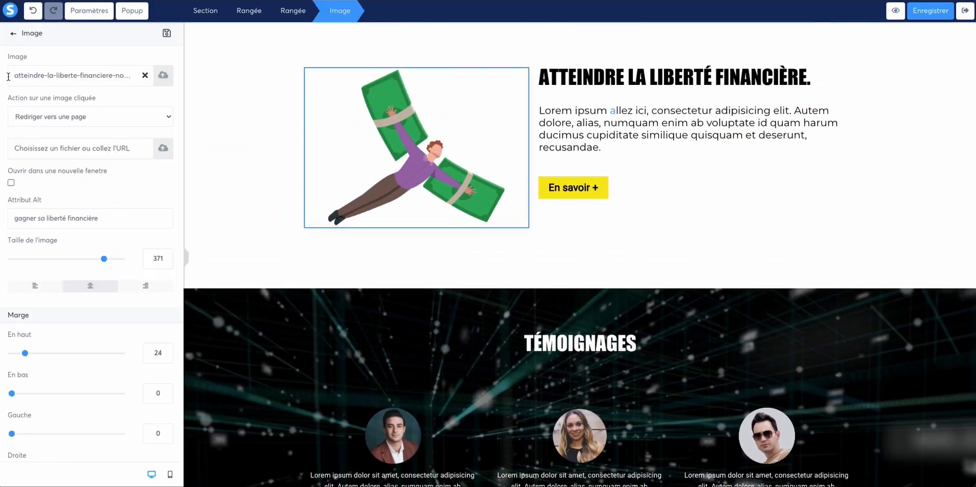
left_click_drag(11, 75, 116, 75)
left_click(81, 76)
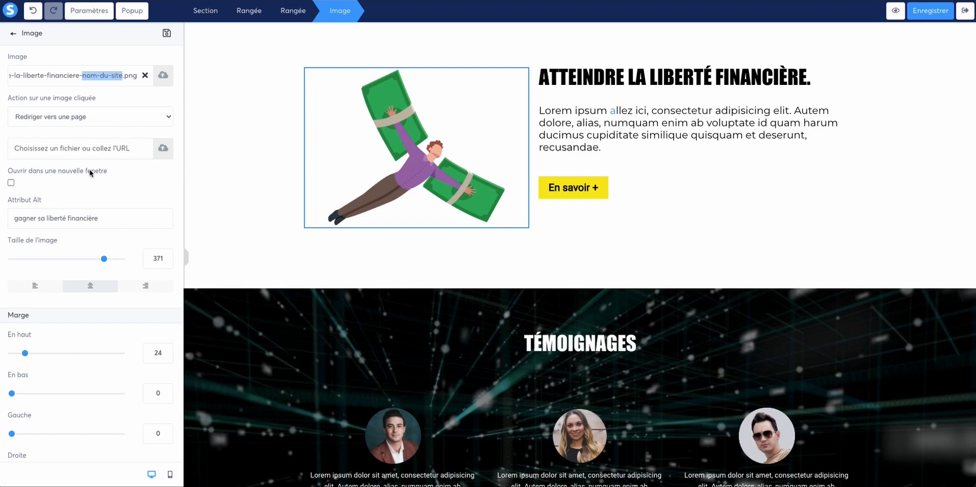
- Examine the image's alt attribute, its remaining settings and its full file name
triple_click(118, 217)
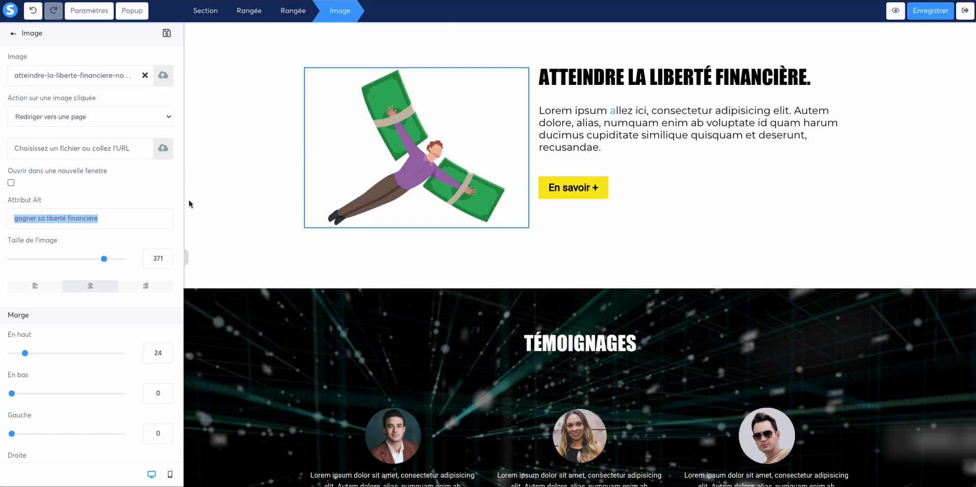
left_click(36, 203)
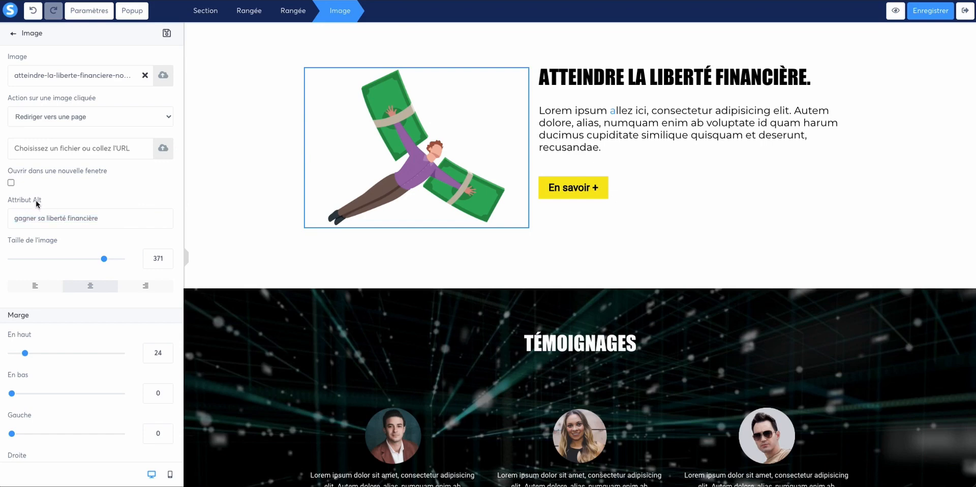
triple_click(36, 201)
double_click(41, 218)
triple_click(67, 219)
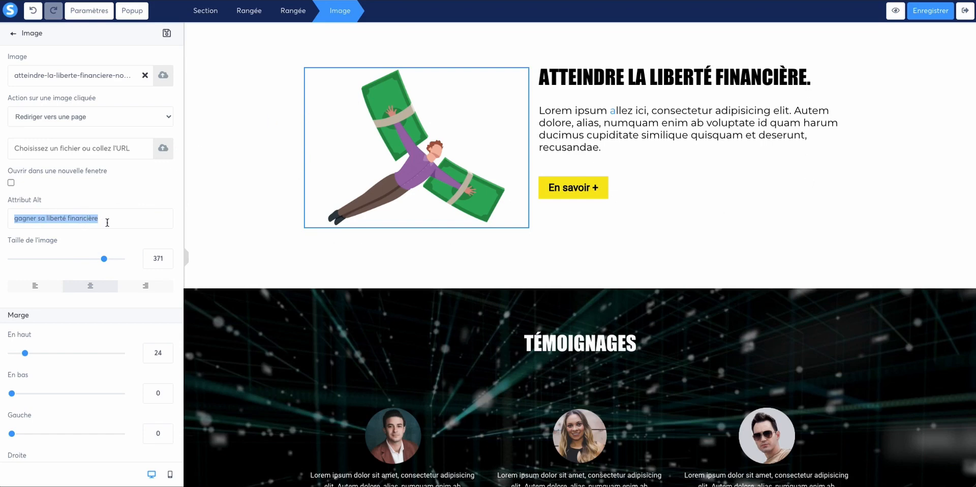
scroll(128, 222, "down", 2)
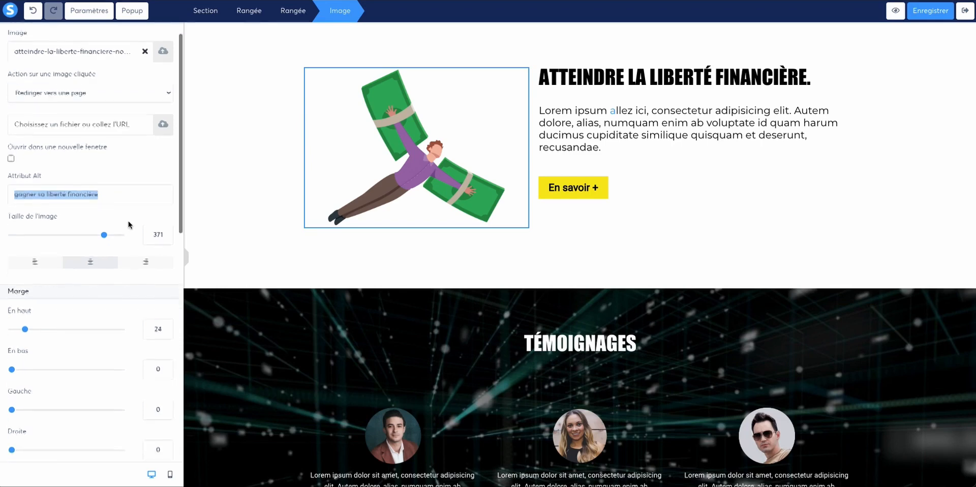
scroll(127, 224, "down", 4)
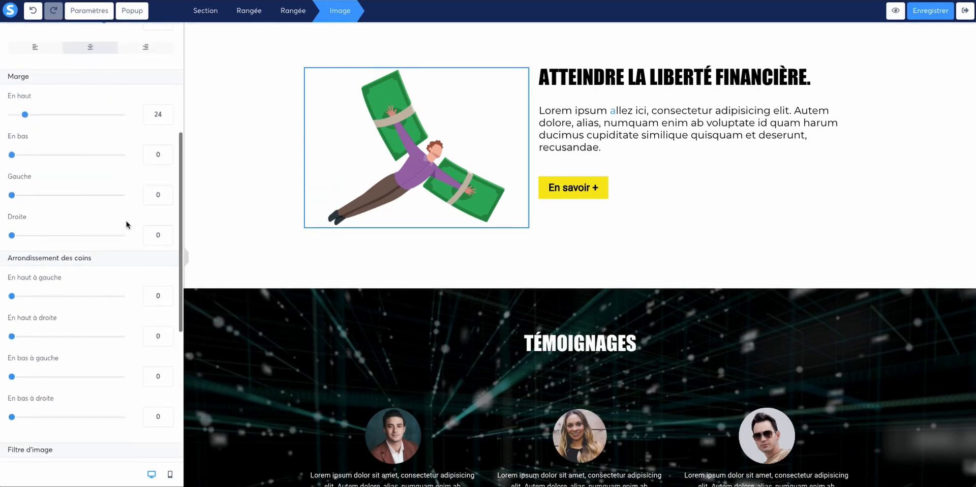
scroll(123, 219, "up", 6)
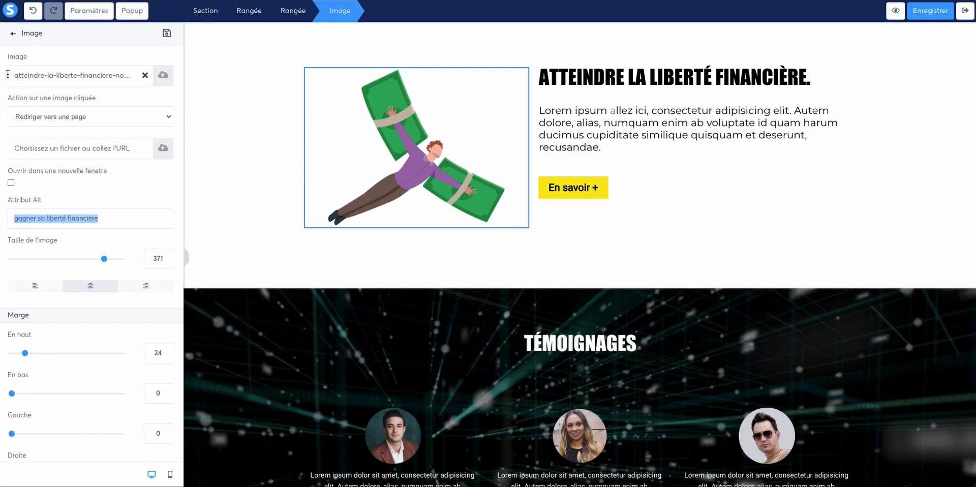
left_click_drag(14, 75, 218, 76)
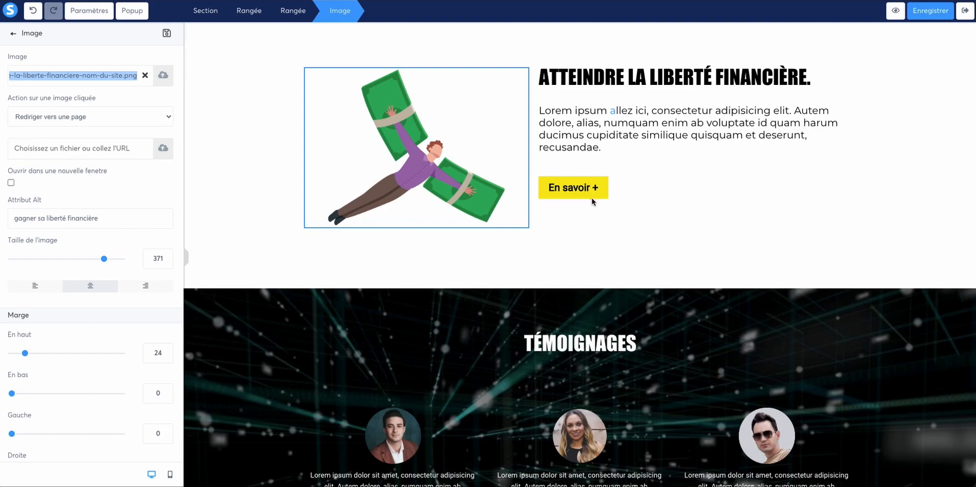
- Open the page's general settings and review the SEO title and description
left_click(632, 221)
scroll(635, 234, "down", 3)
scroll(636, 234, "down", 2)
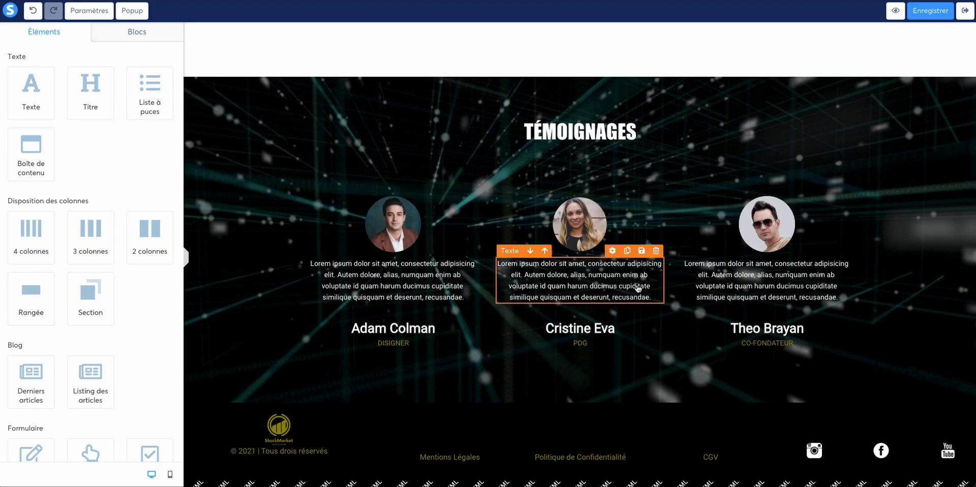
scroll(643, 305, "up", 3)
scroll(643, 306, "up", 5)
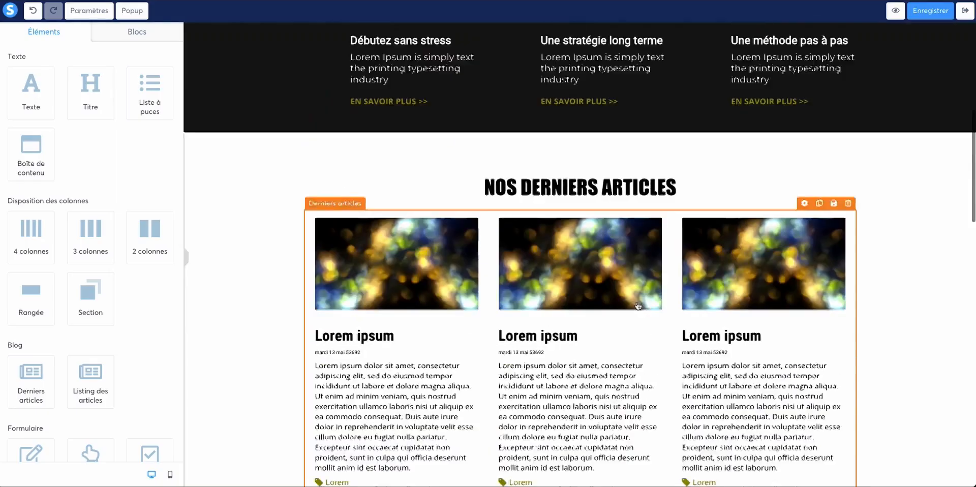
scroll(638, 306, "up", 7)
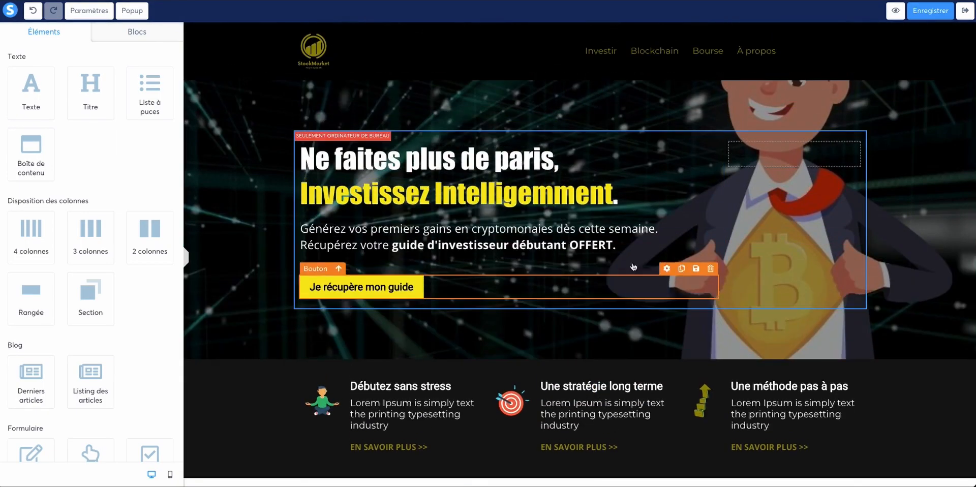
left_click(87, 10)
scroll(61, 249, "down", 5)
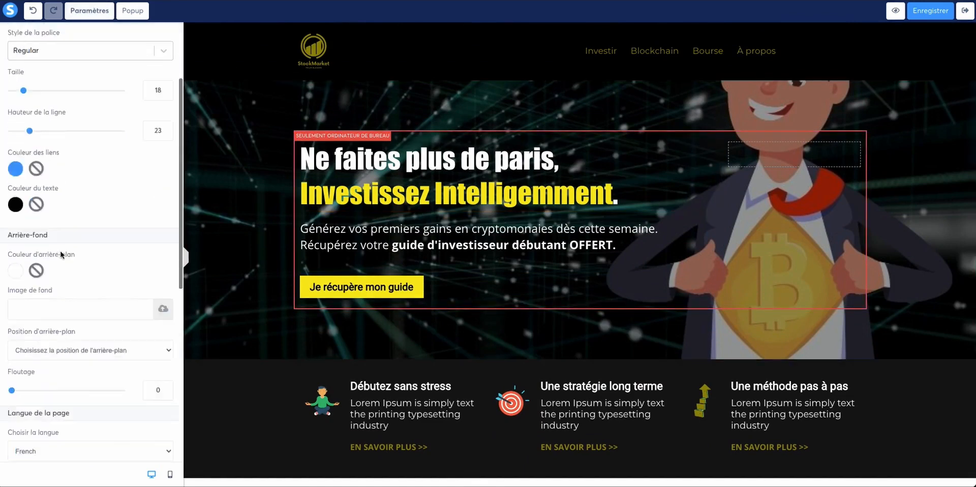
scroll(93, 263, "up", 5)
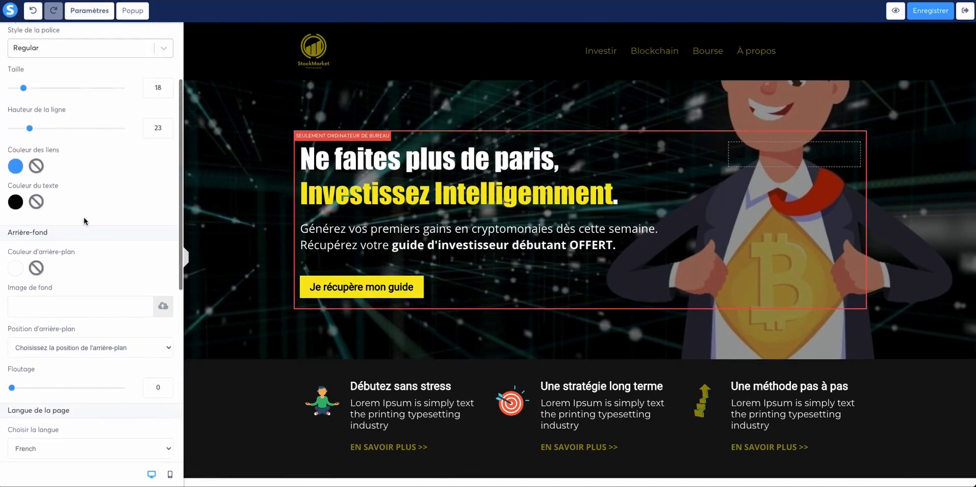
scroll(74, 179, "down", 5)
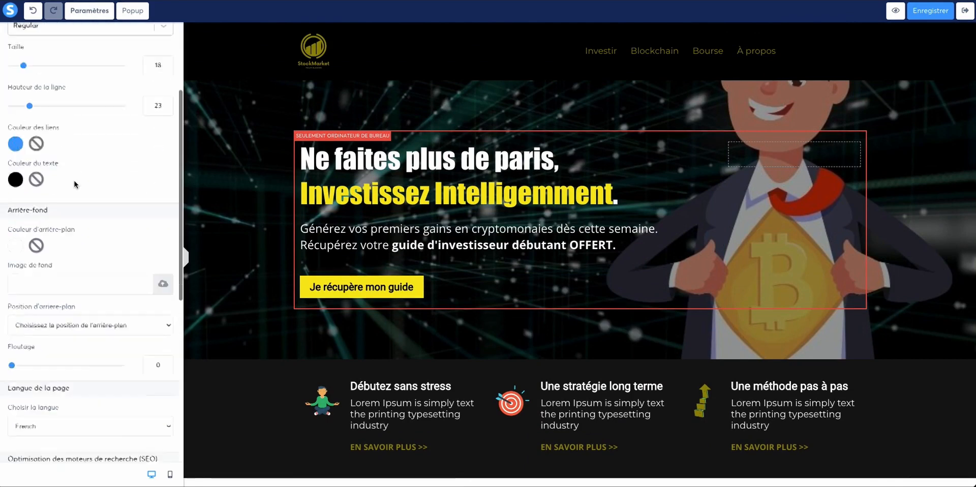
left_click_drag(148, 281, 10, 280)
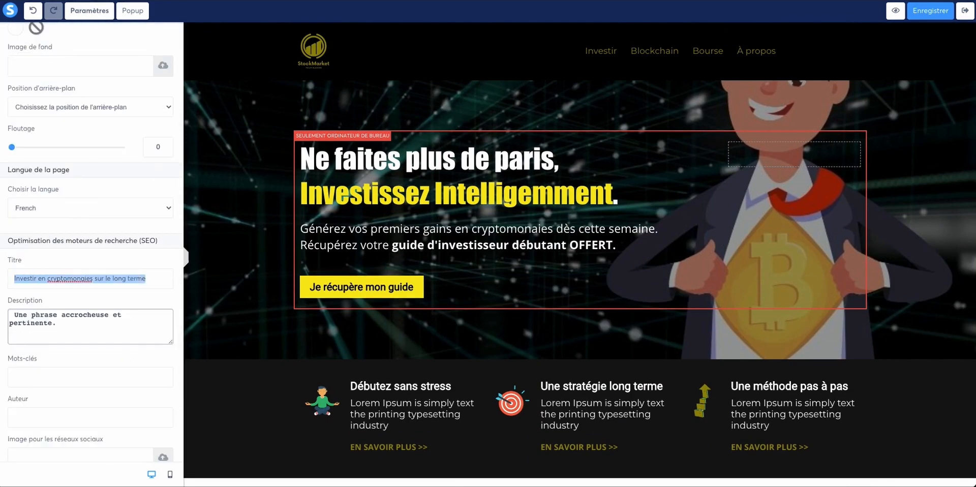
left_click_drag(75, 325, 6, 311)
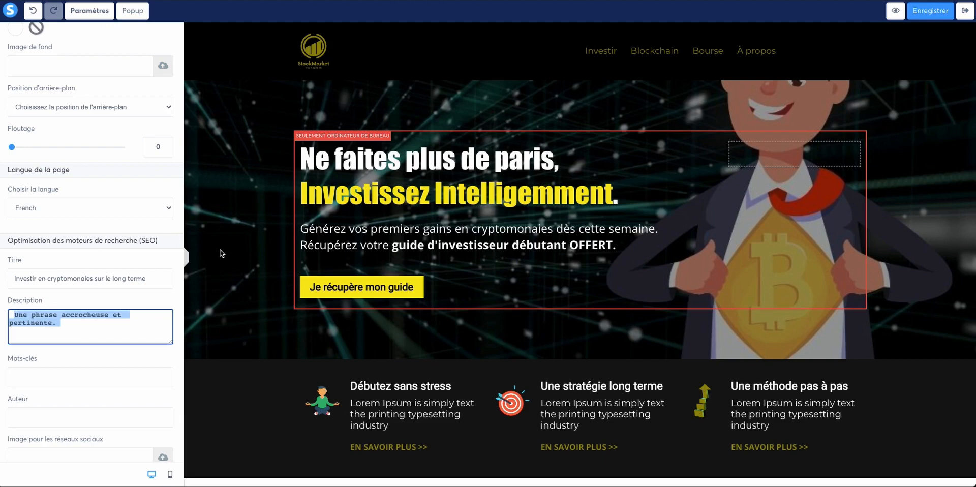
- Close the page settings and look over the headings and bold keywords down to the "DES REVENUS PASSIFS." section
left_click(422, 167)
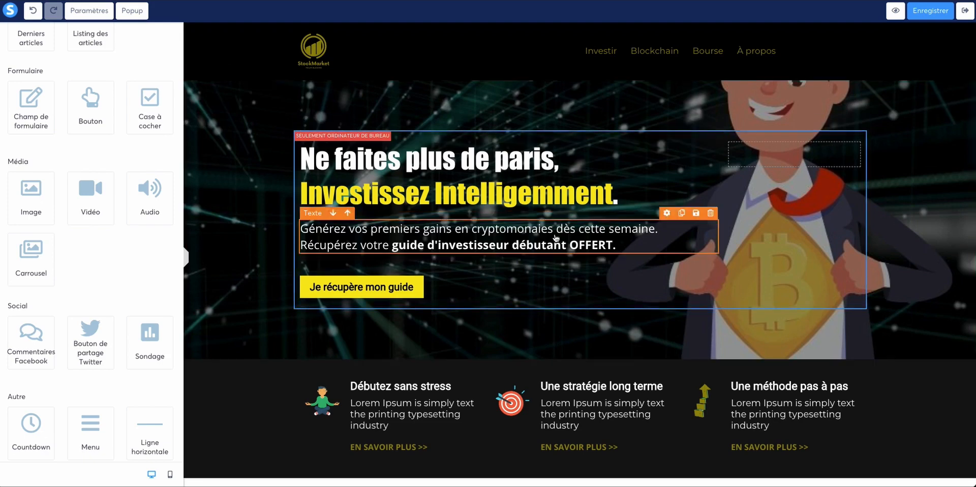
scroll(478, 291, "down", 5)
scroll(477, 290, "down", 8)
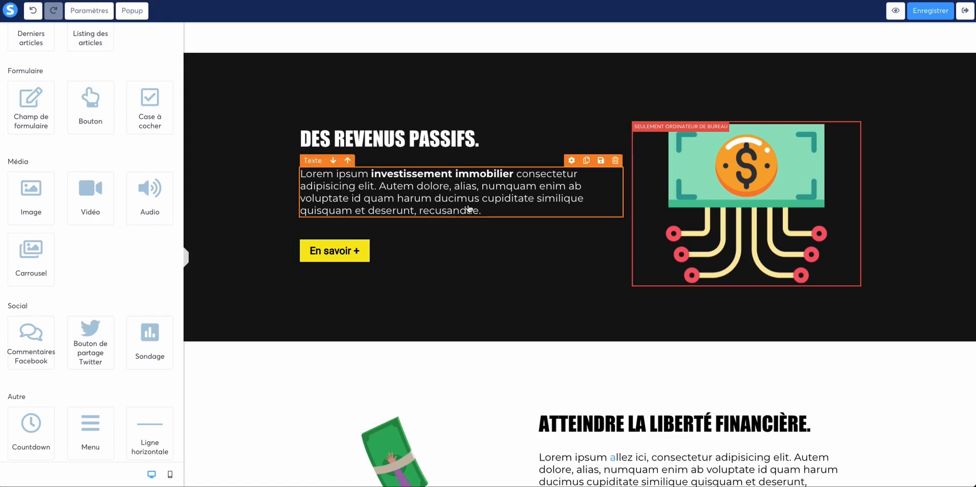
- Open the settings of the "En savoir +" button under "DES REVENUS PASSIFS." and review its action, URL and nofollow options
scroll(483, 173, "up", 2)
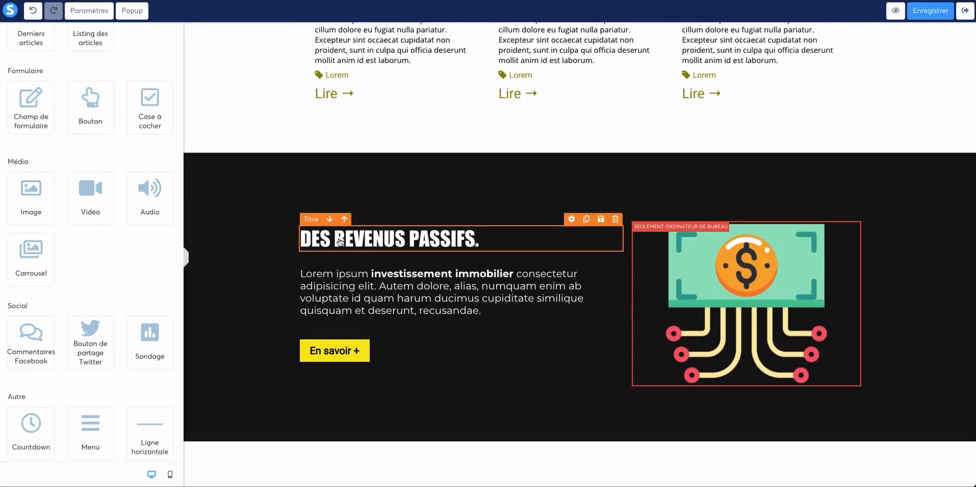
left_click(331, 351)
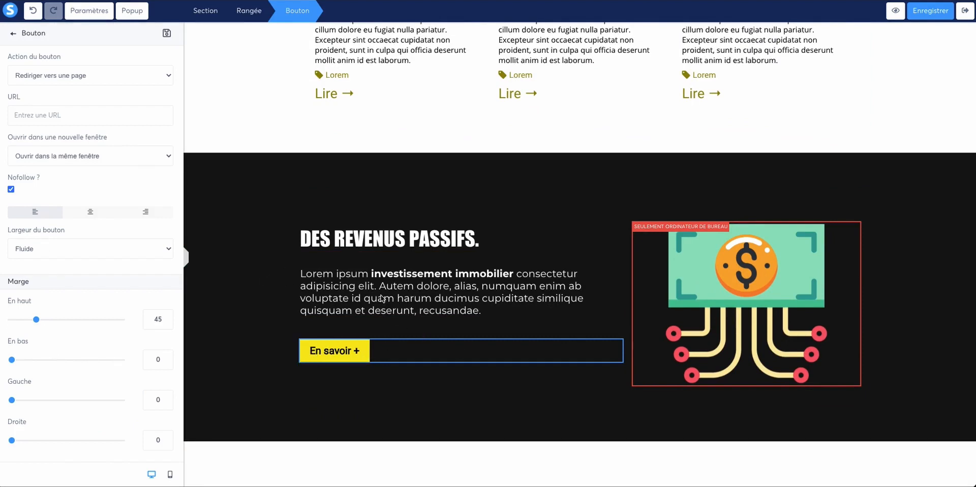
left_click(374, 276)
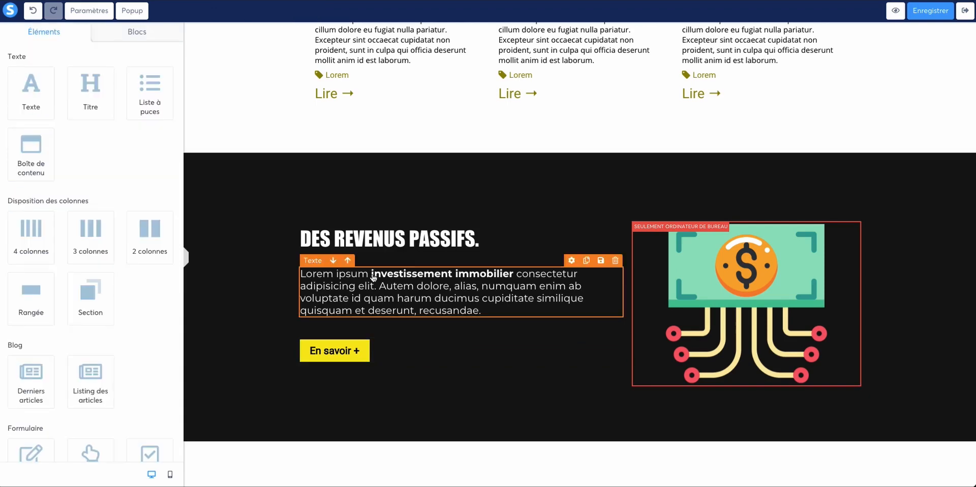
- Turn the bold keywords "investissement immobilier" in the "DES REVENUS PASSIFS." paragraph into a link, leaving its URL empty
left_click(374, 276)
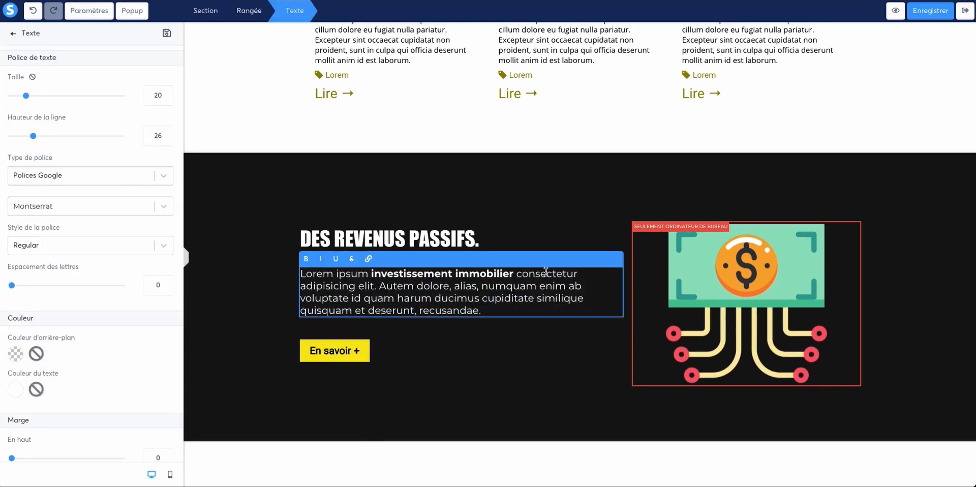
left_click_drag(513, 275, 369, 275)
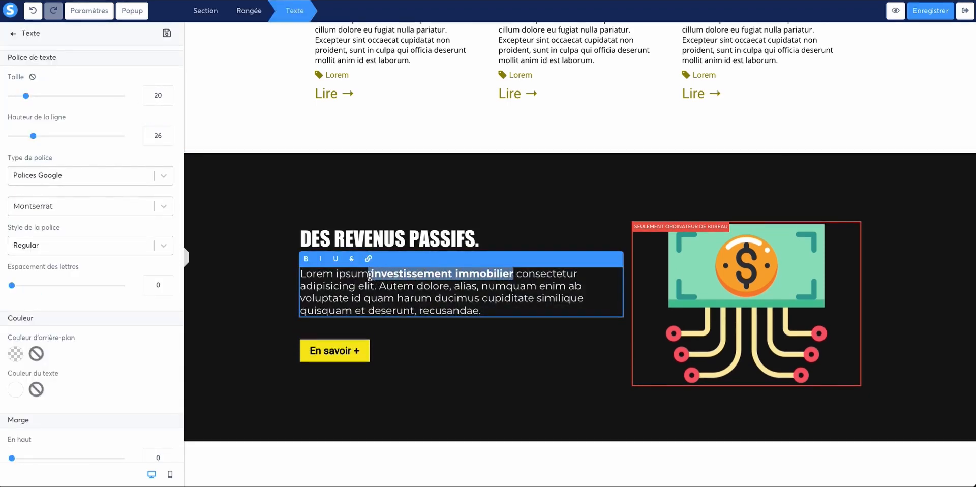
left_click(368, 259)
left_click(366, 261)
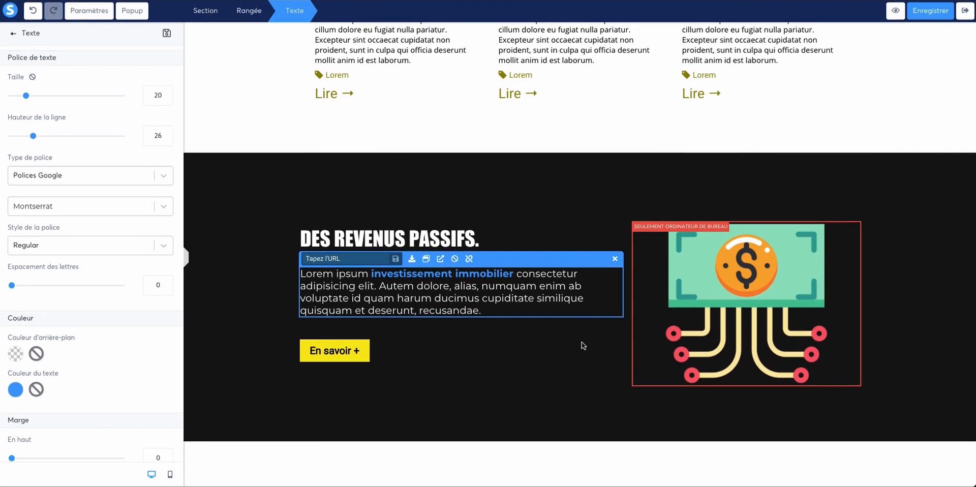
left_click(581, 334)
- Recheck the keywords and site name in the file name of the "ATTEINDRE LA LIBERTÉ FINANCIÈRE." image, then view the "TÉMOIGNAGES" section
scroll(581, 338, "down", 7)
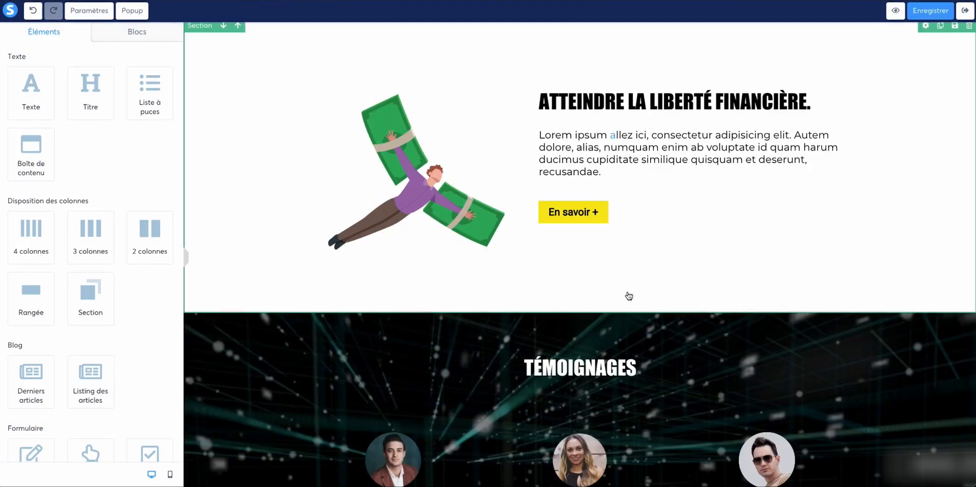
scroll(488, 173, "down", 1)
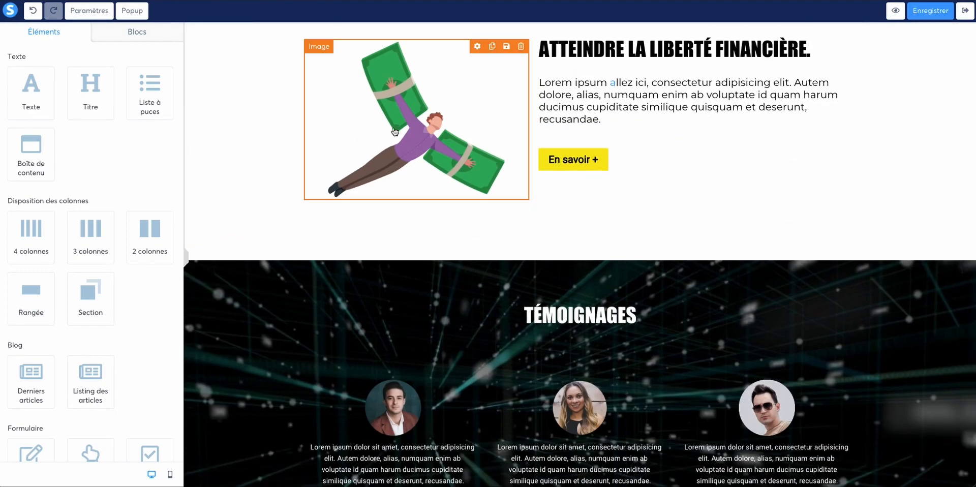
scroll(409, 137, "down", 3)
scroll(401, 133, "up", 3)
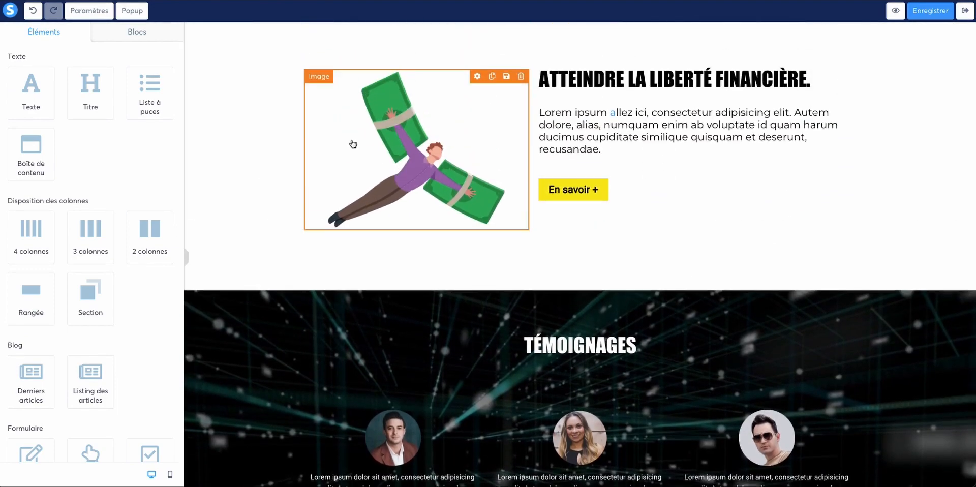
left_click(459, 169)
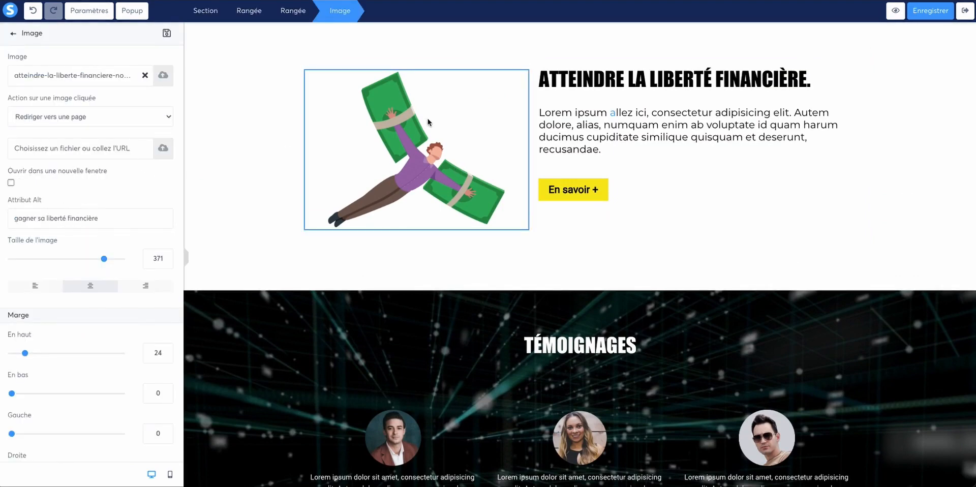
left_click_drag(14, 76, 47, 76)
left_click(105, 76)
mouse_move(115, 76)
left_mouse_down()
mouse_move(12, 76)
mouse_move(149, 77)
mouse_move(126, 77)
left_mouse_up()
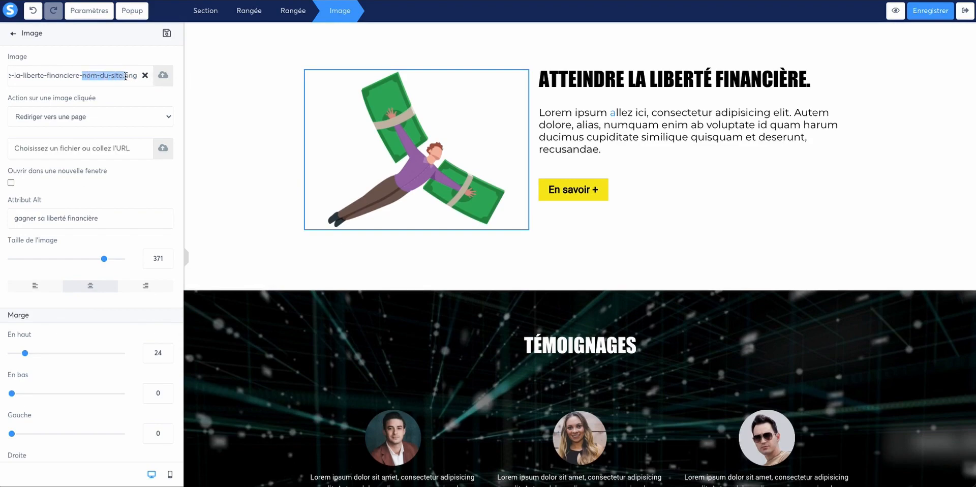
left_click(658, 246)
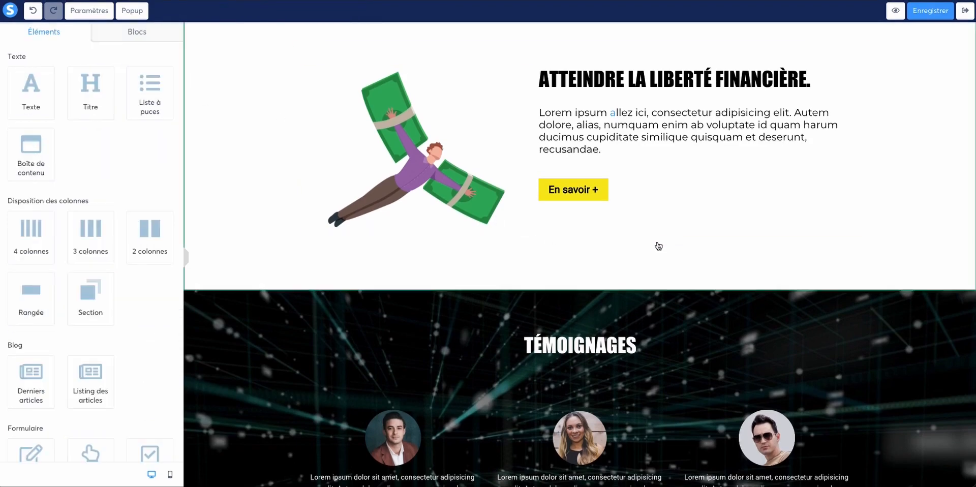
scroll(659, 246, "down", 4)
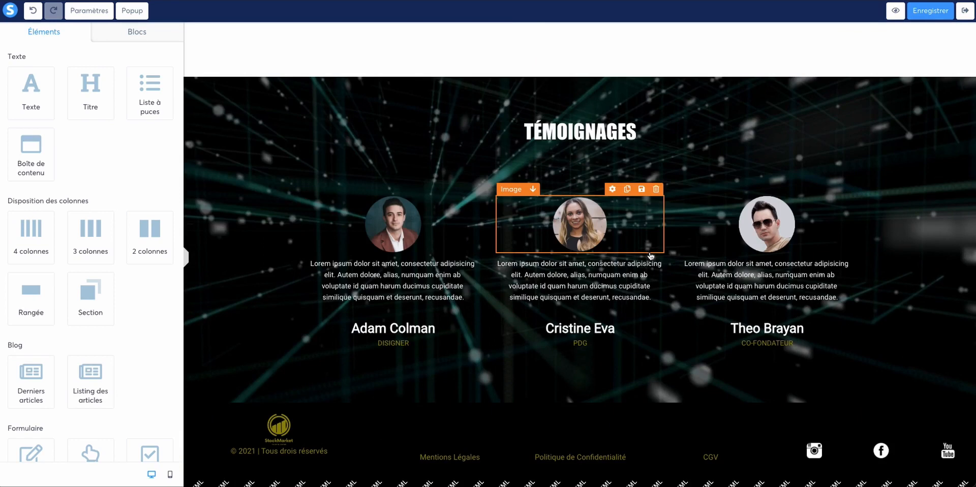